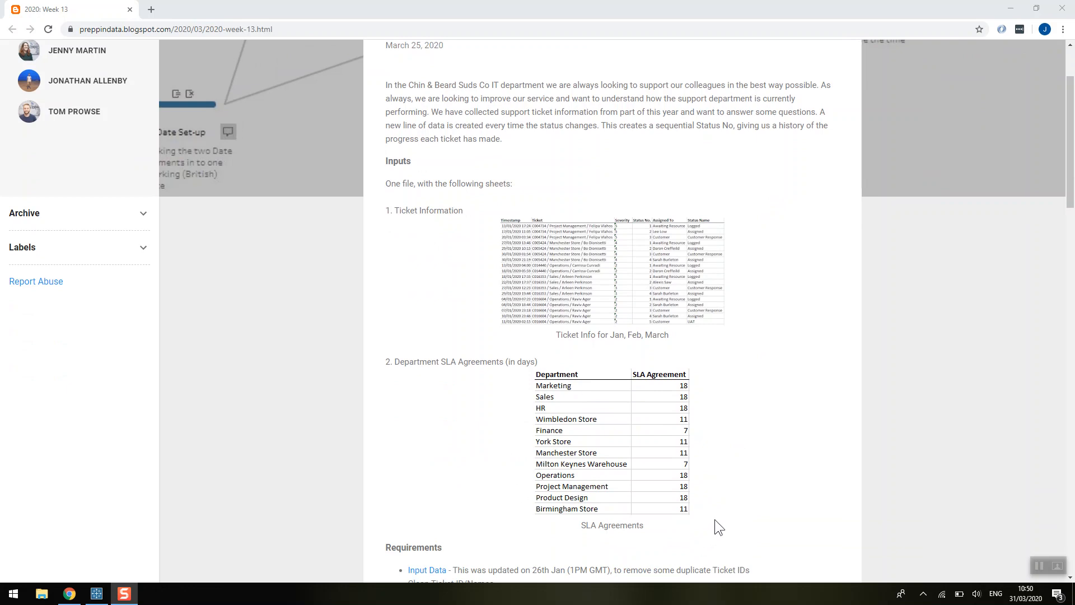
Step: Read the Week 13 challenge page's input tables, requirements and expected outputs
scroll(715, 519, down, 3)
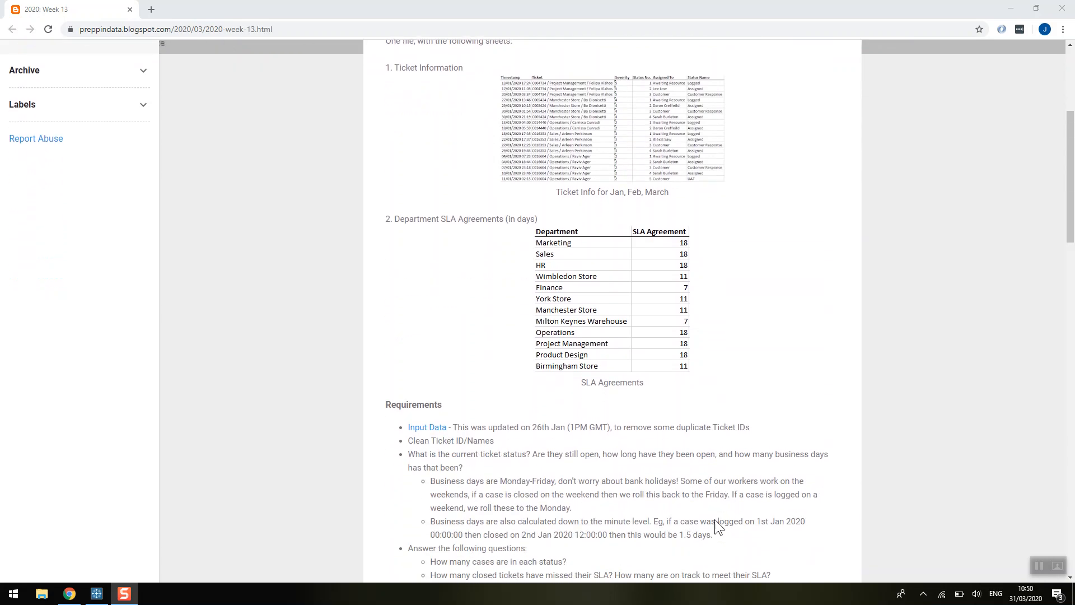
scroll(531, 408, down, 2)
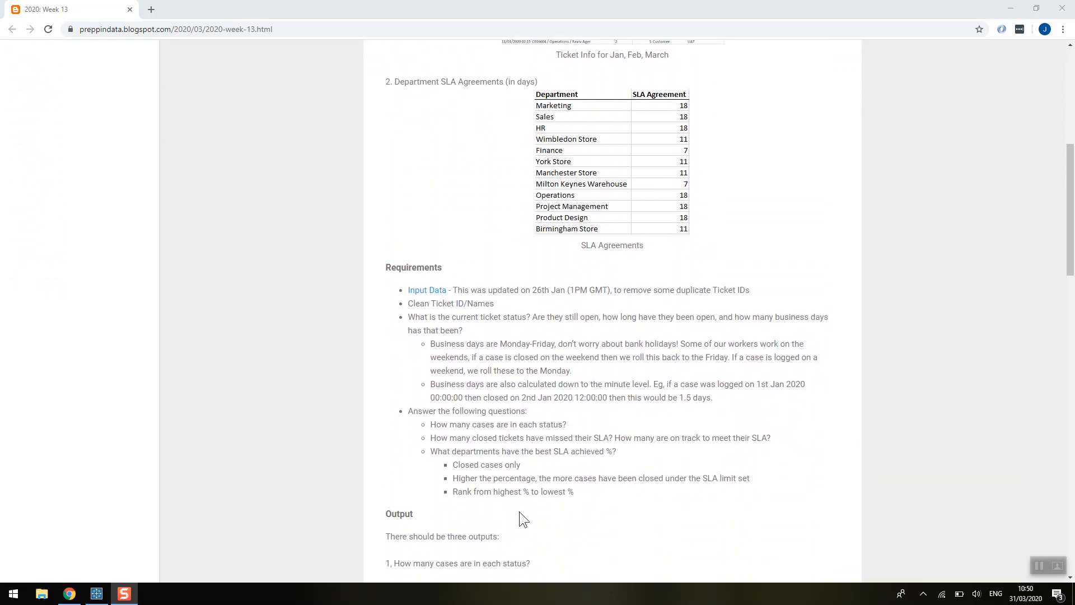
scroll(519, 512, down, 5)
scroll(519, 512, down, 3)
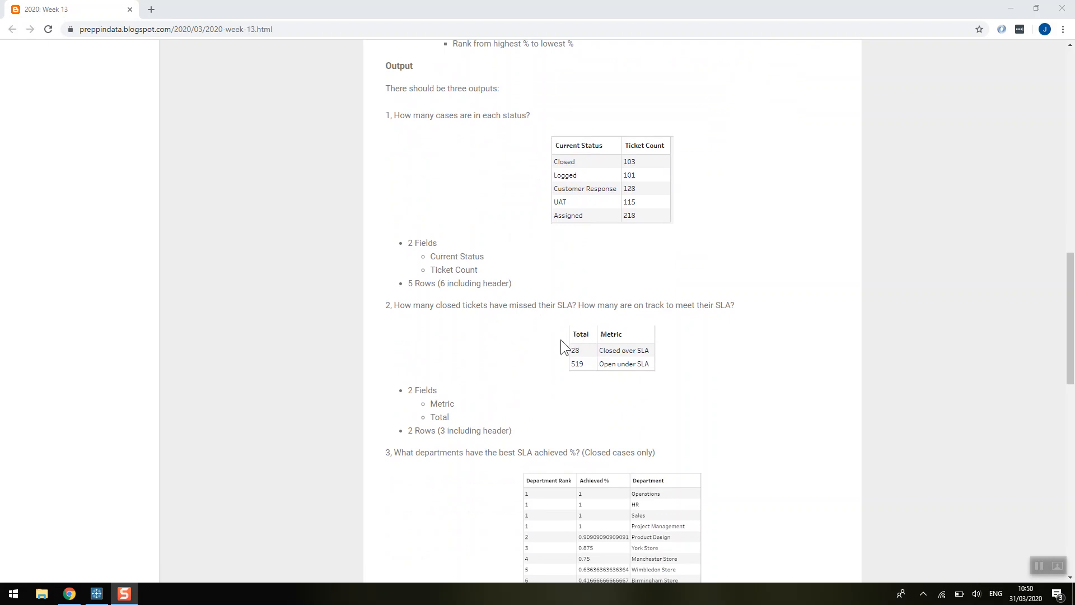
Step: Switch to Tableau Prep Builder and examine the SLA Agreements input and its Clean 1 step
click(97, 593)
click(160, 135)
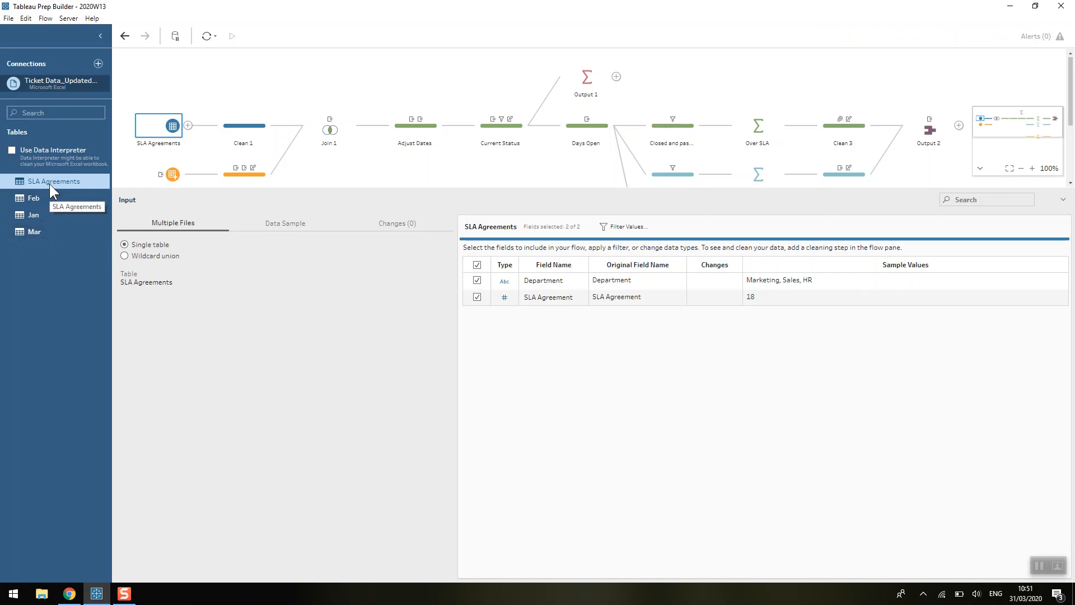
click(237, 129)
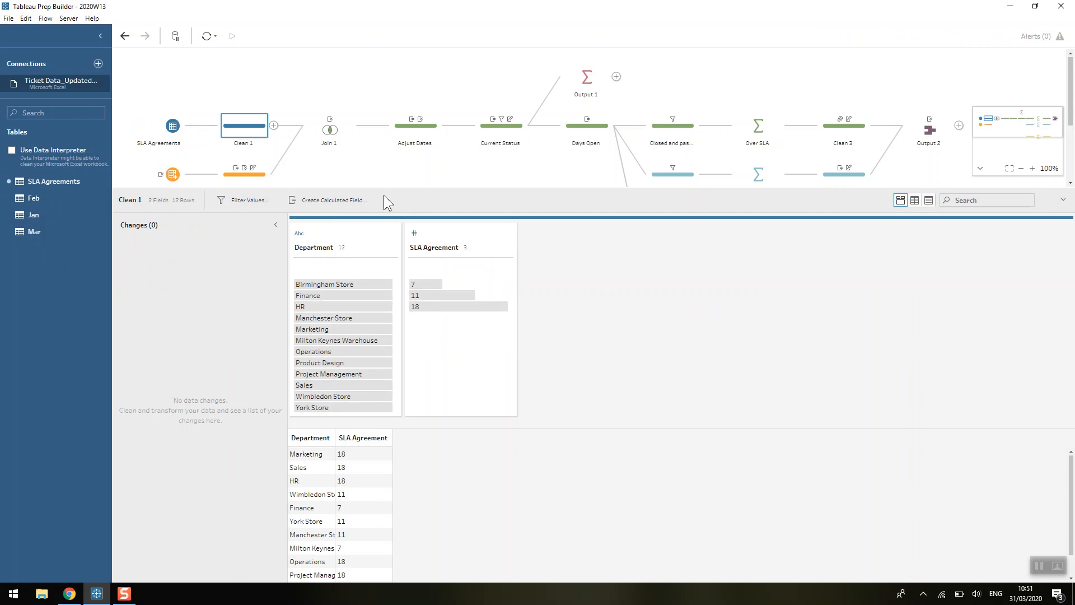
drag(385, 193, 378, 272)
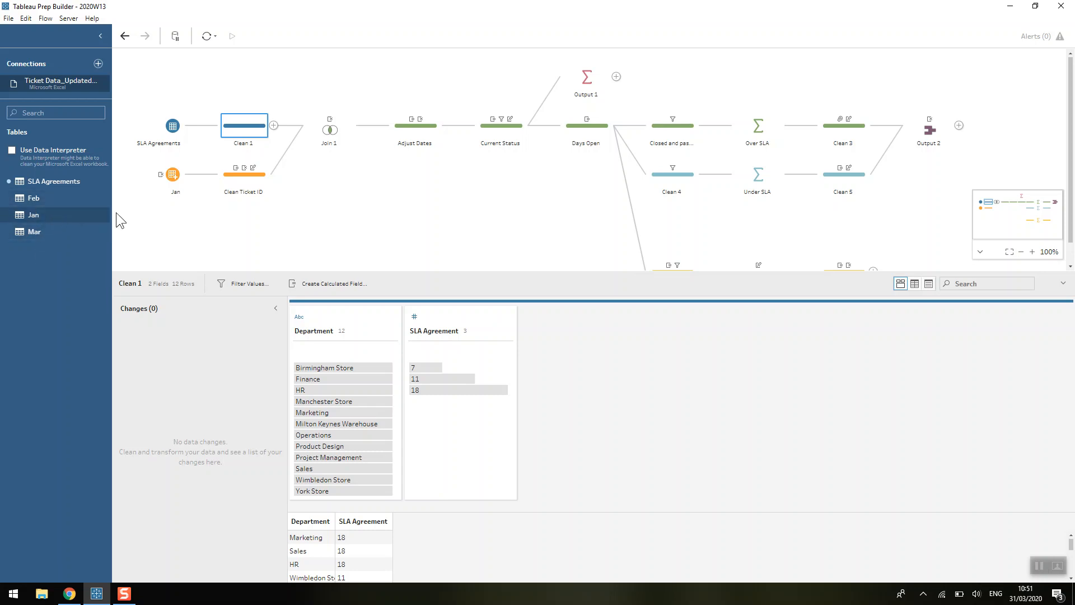
Step: Examine the Jan input's wildcard union settings, keeping sheets matching SLA* set to Exclude
click(166, 185)
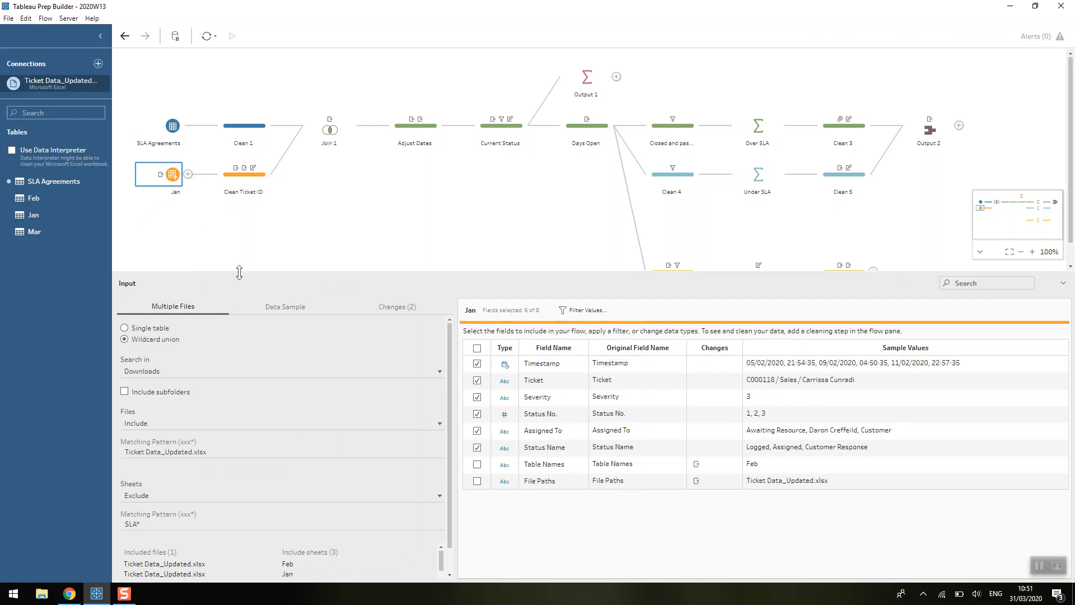
drag(239, 270, 237, 197)
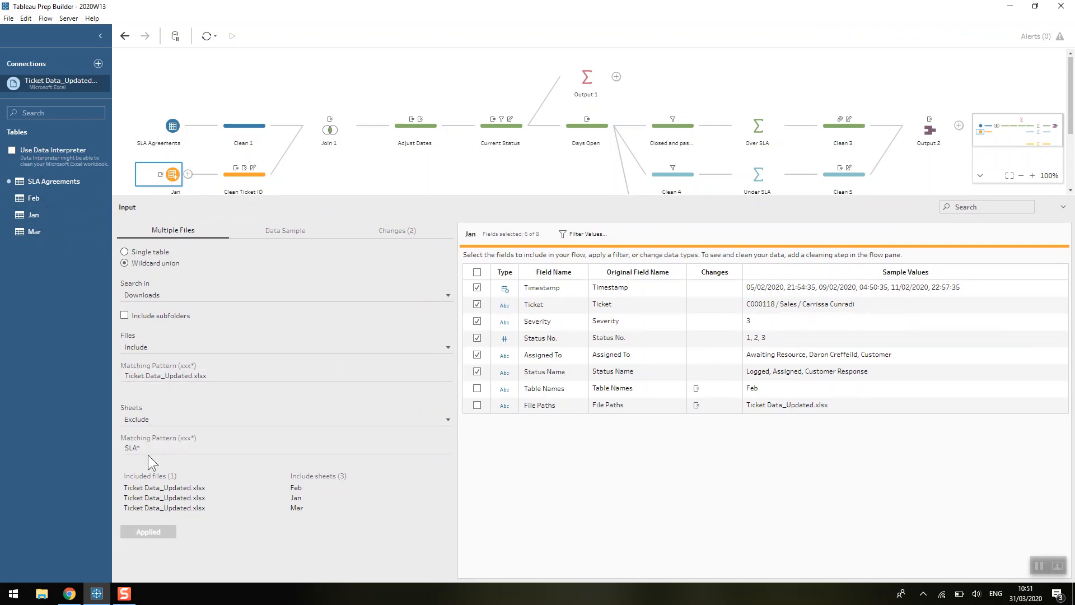
click(148, 420)
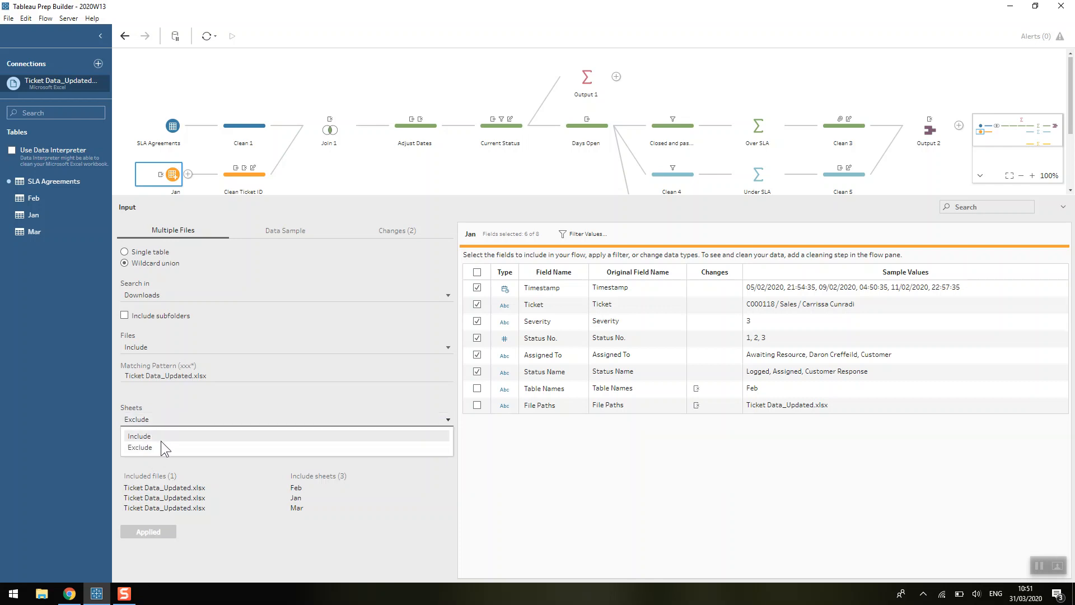
click(163, 446)
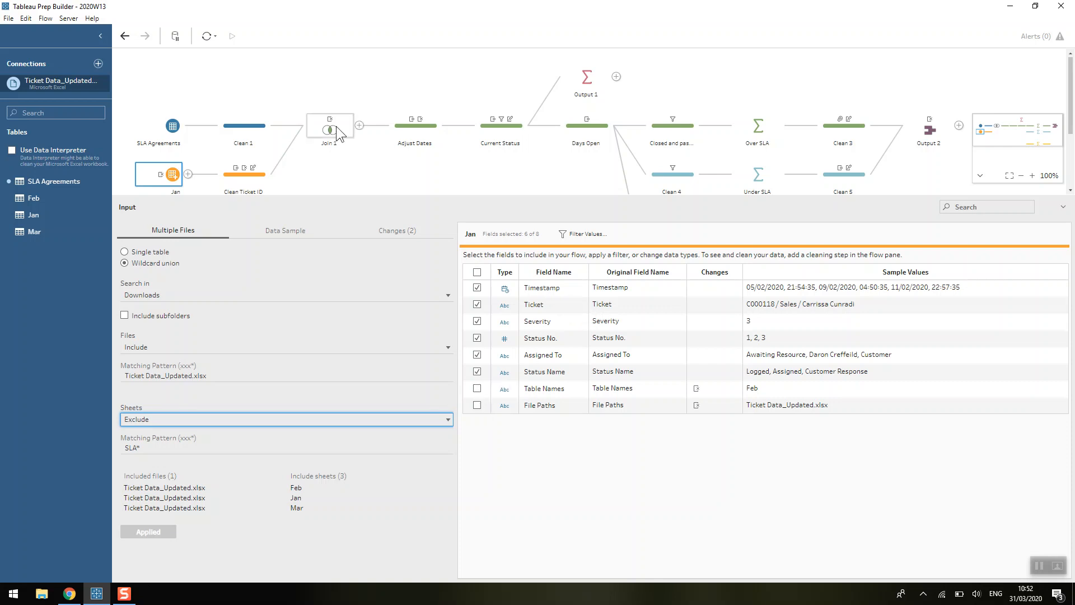
Step: Examine the Clean Ticket ID step at its first calculated field, the Ticket - Split 1 change
click(256, 177)
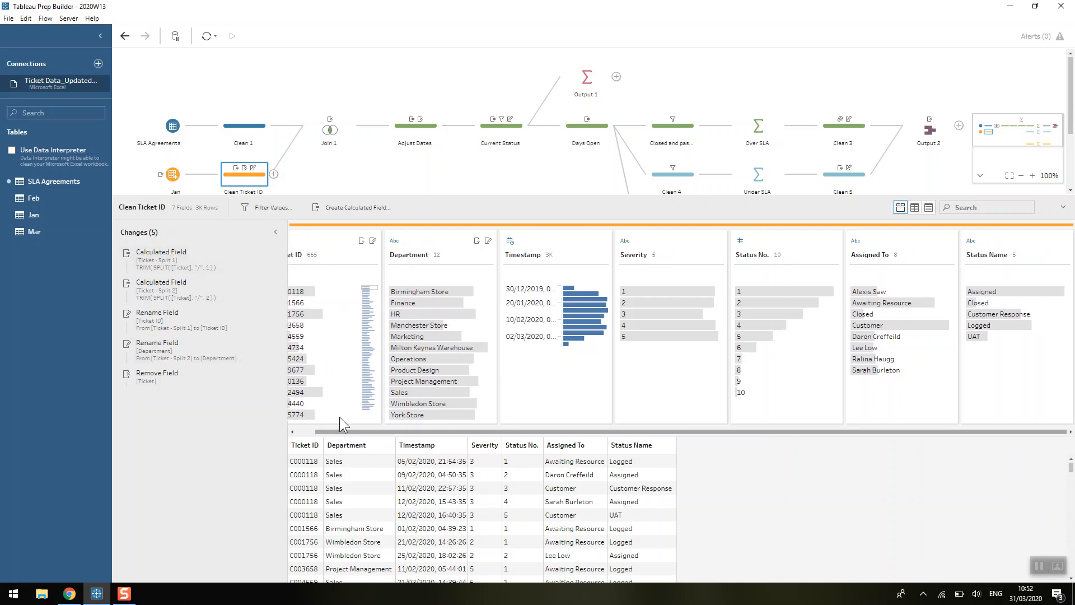
click(183, 266)
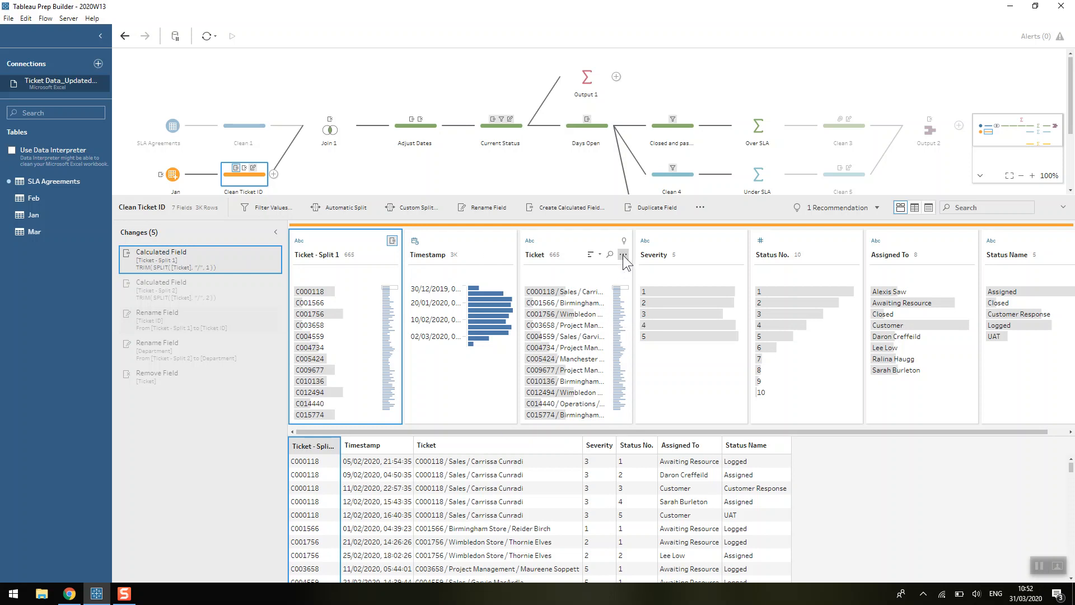
click(623, 254)
mouse_move(697, 308)
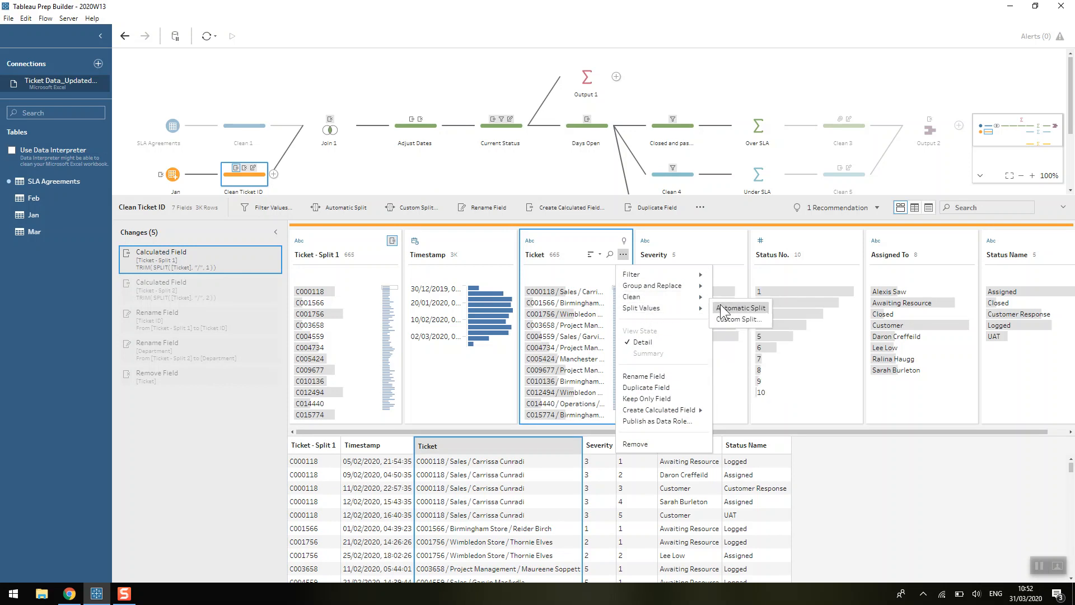
click(739, 319)
text(/)
click(576, 320)
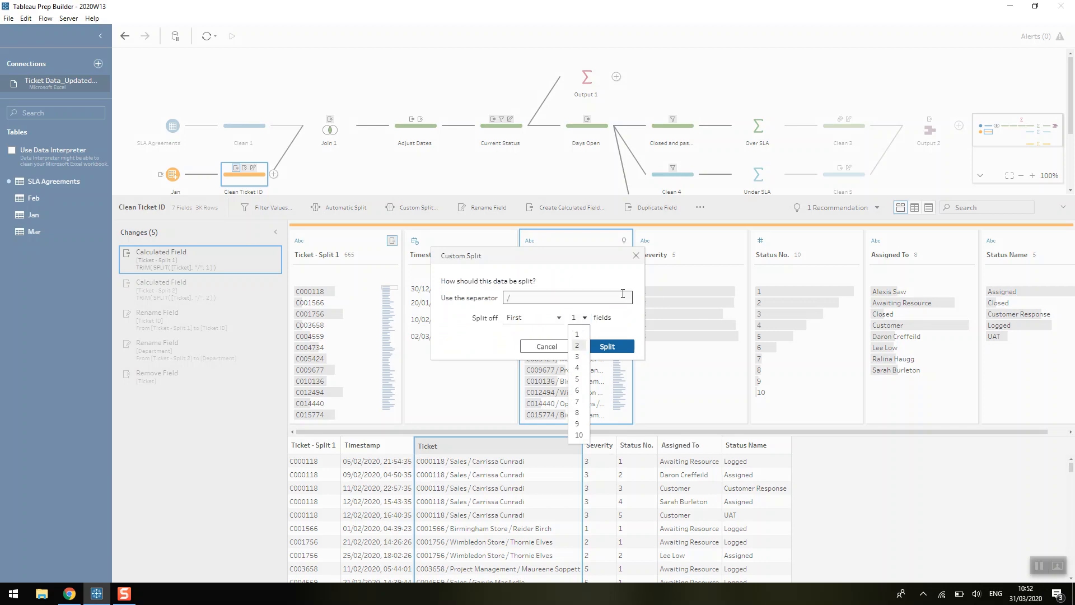
click(635, 255)
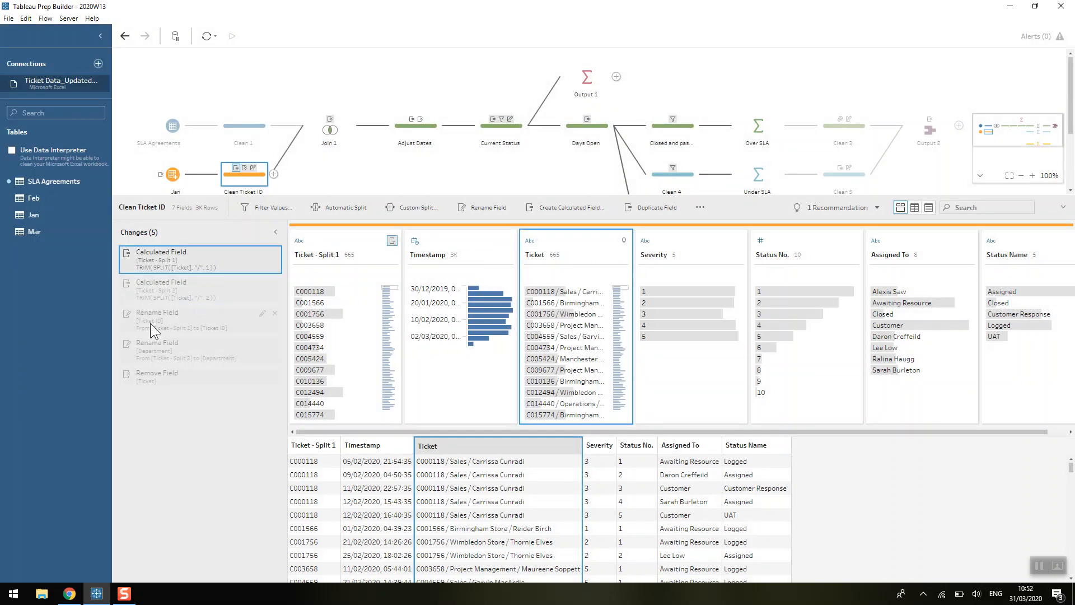
Step: Review the Ticket field removal in Clean Ticket ID and the Department join clause in Join 1
click(164, 368)
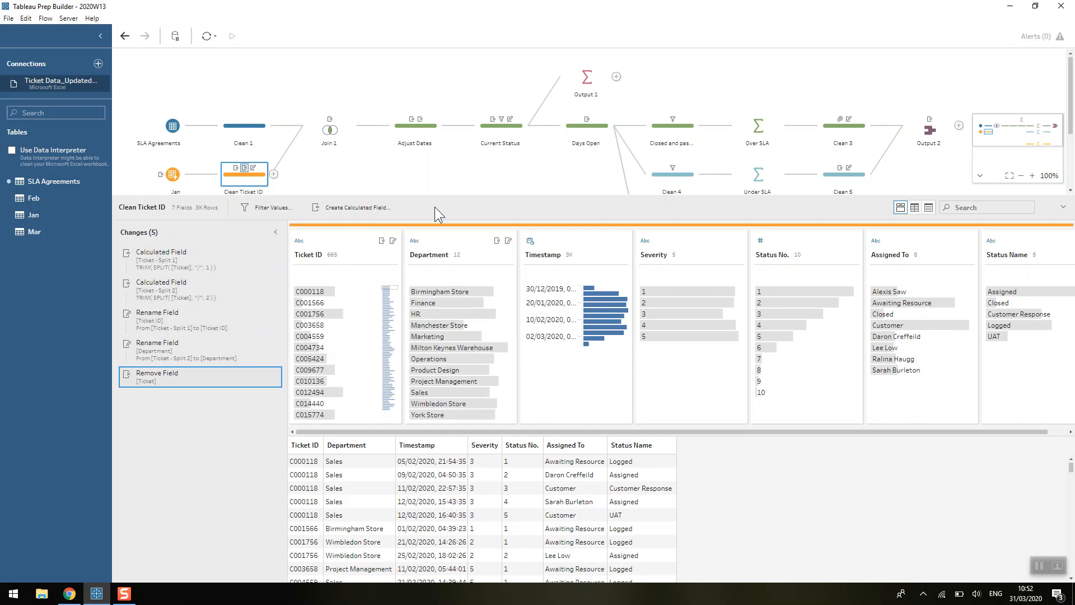
drag(434, 195, 451, 246)
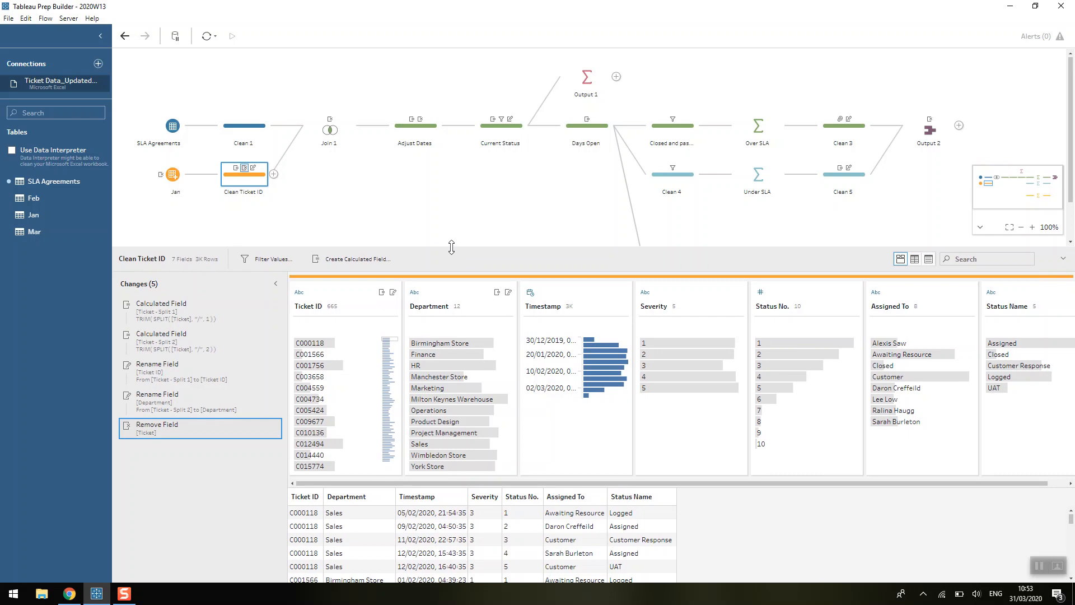
click(332, 129)
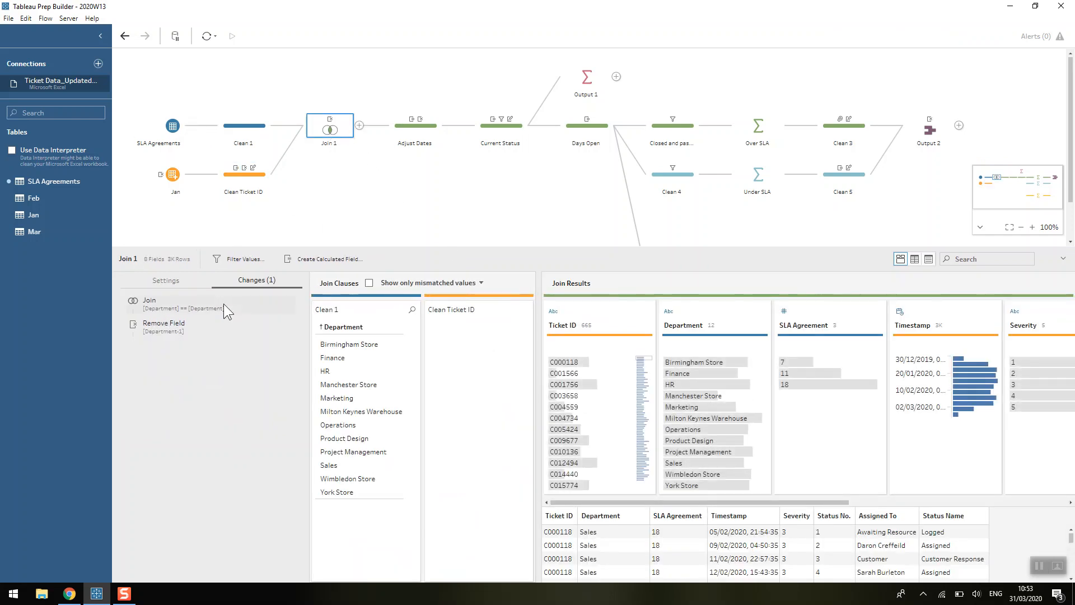
click(167, 283)
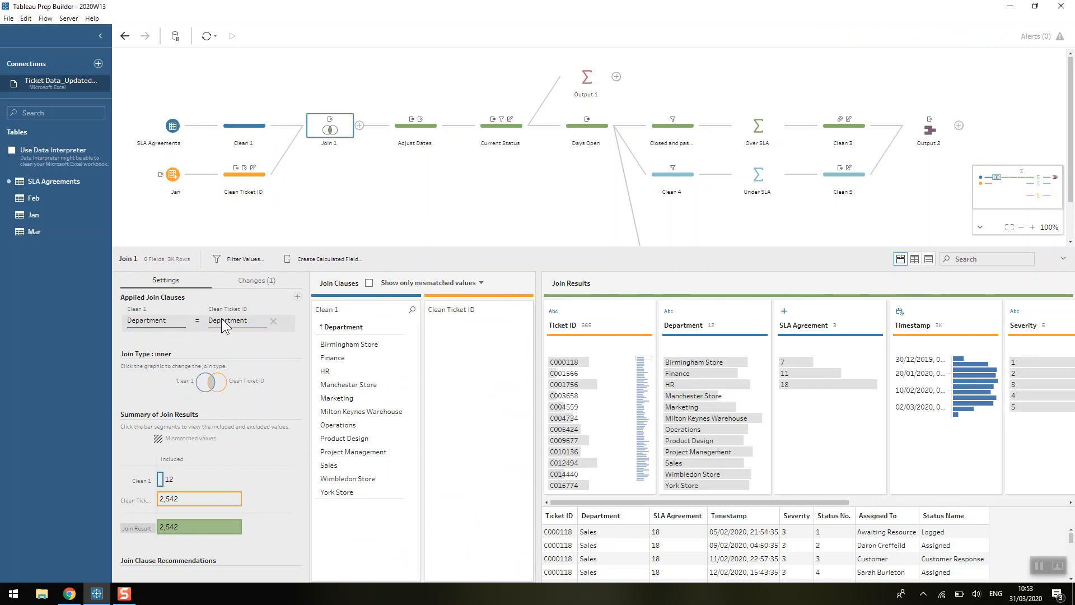
click(244, 175)
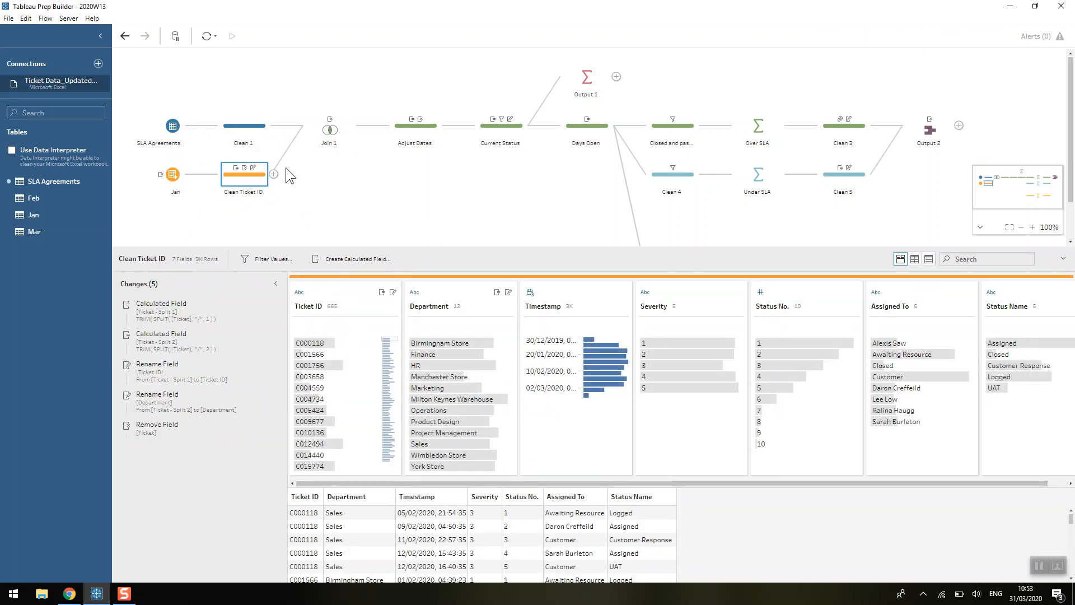
click(326, 134)
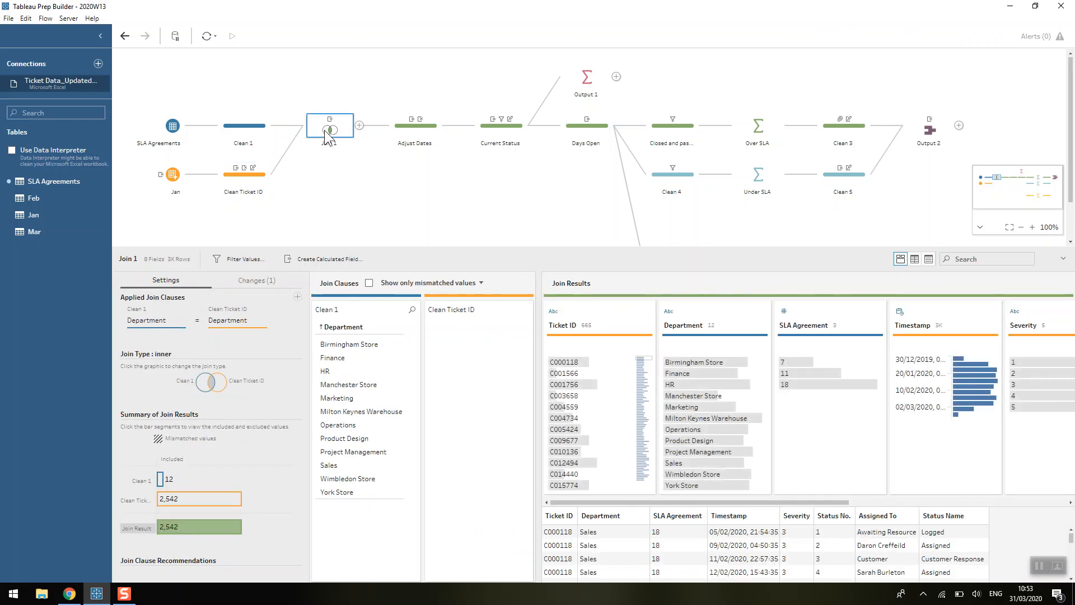
Step: Open the Adjust Dates step and reread the business-day requirements on the challenge page in Chrome
click(421, 133)
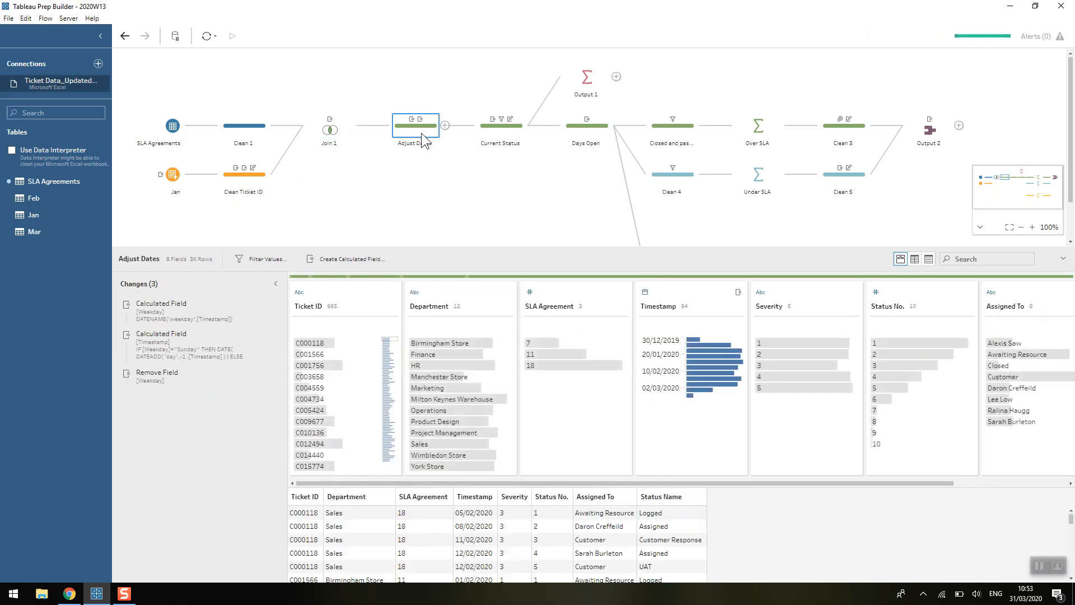
drag(459, 246, 459, 232)
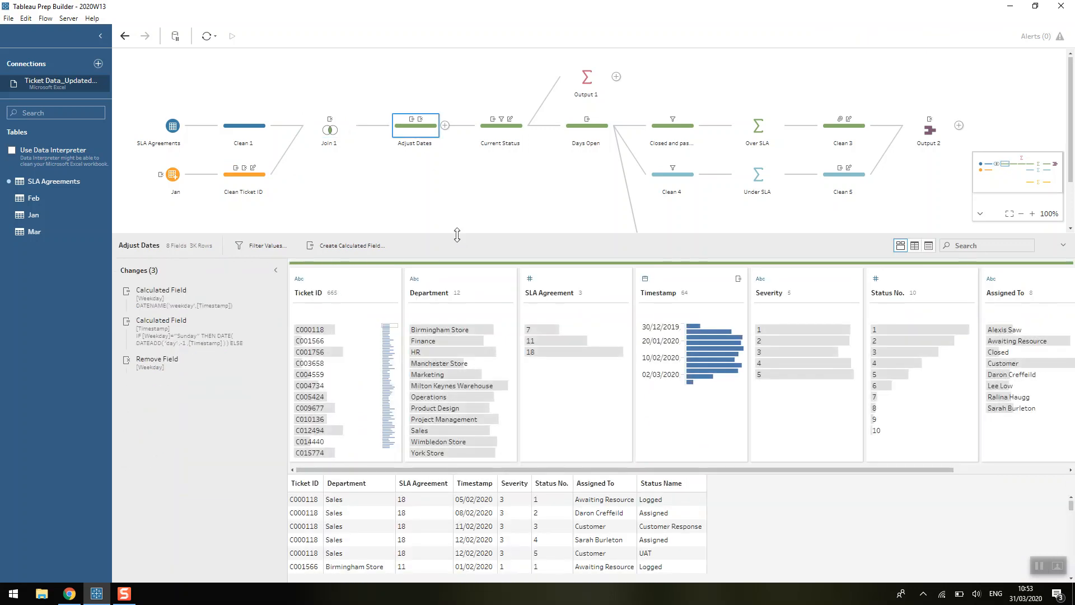
click(69, 594)
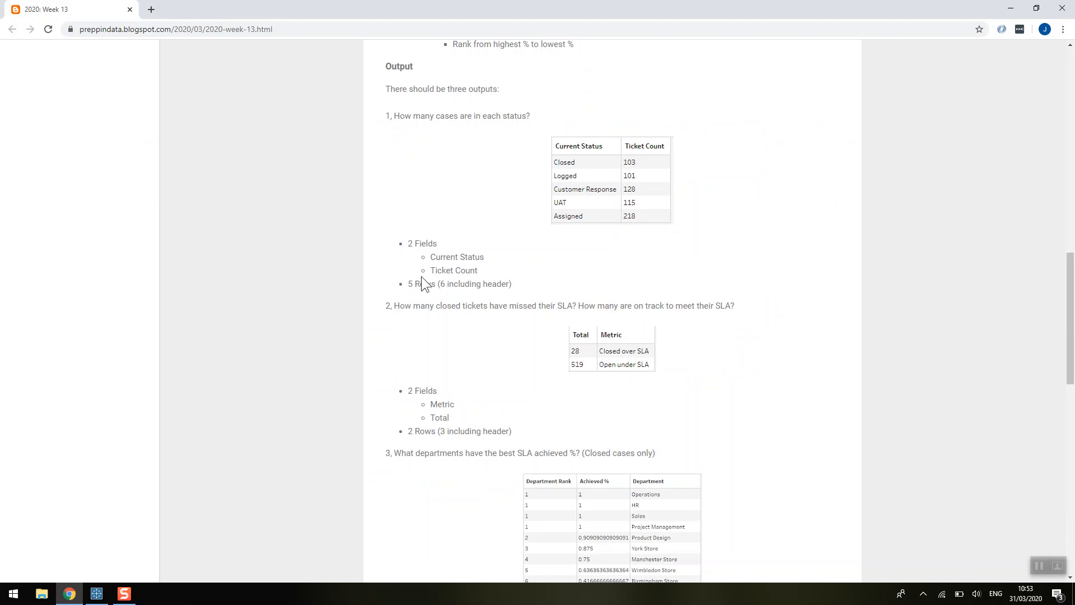
scroll(421, 277, up, 5)
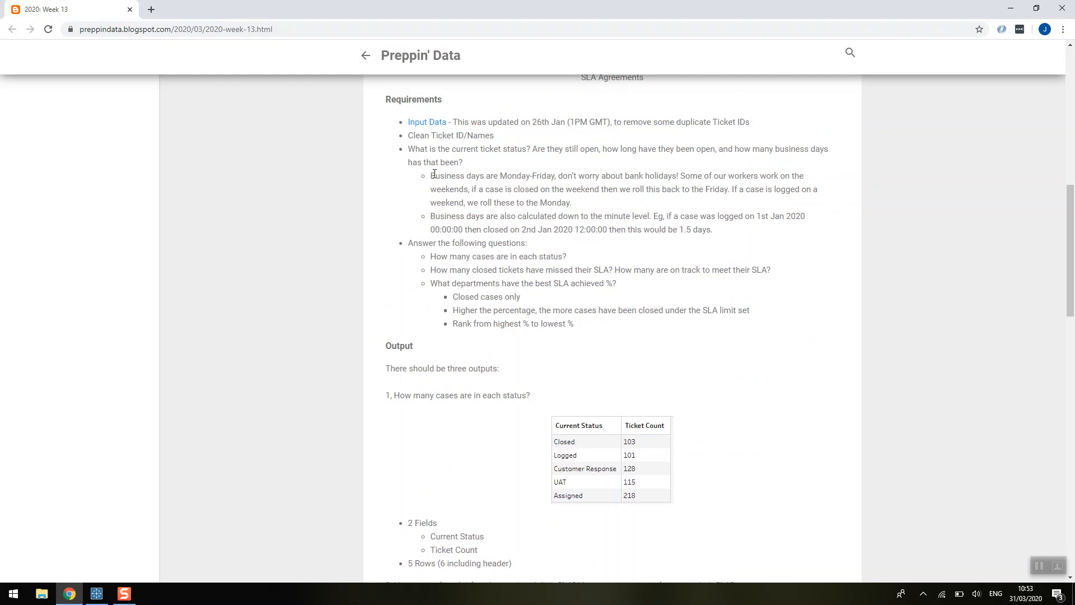
Step: Switch back to Tableau Prep Builder and examine the Weekday calculated field's formula in Adjust Dates
click(96, 594)
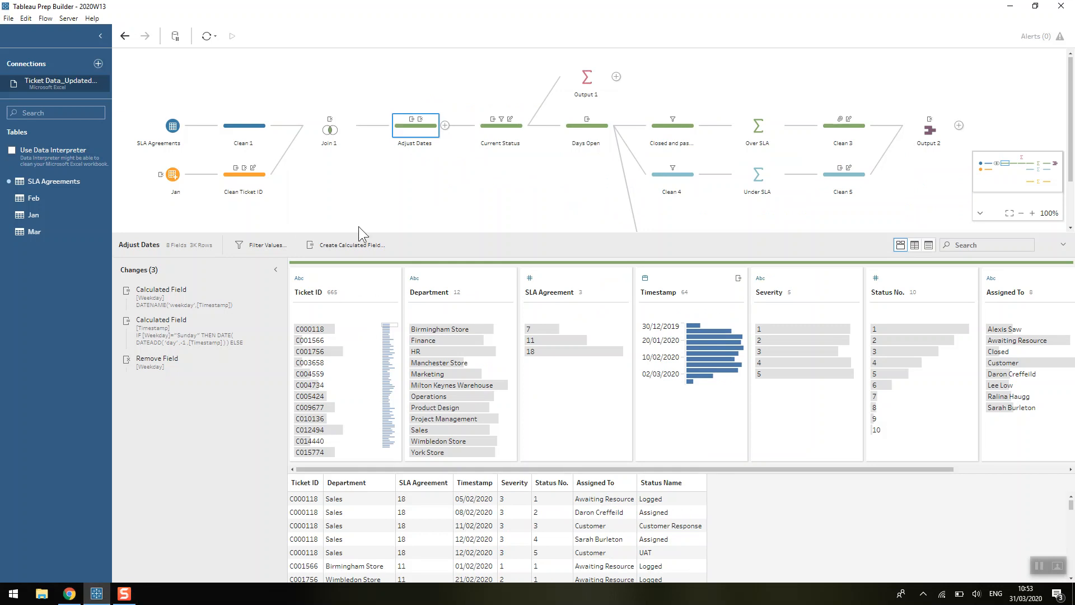
click(175, 298)
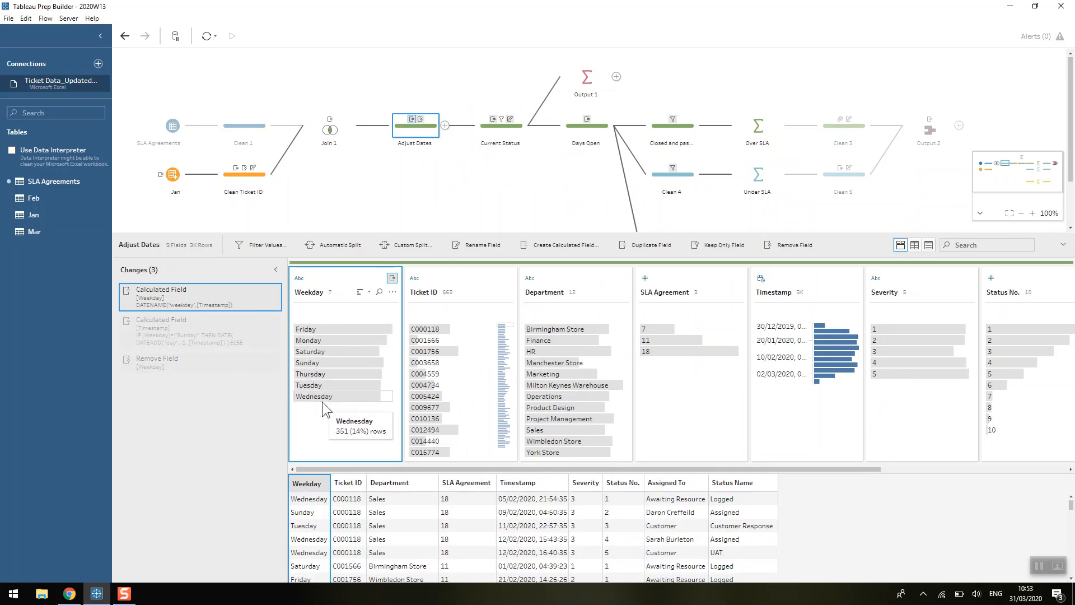
mouse_move(147, 309)
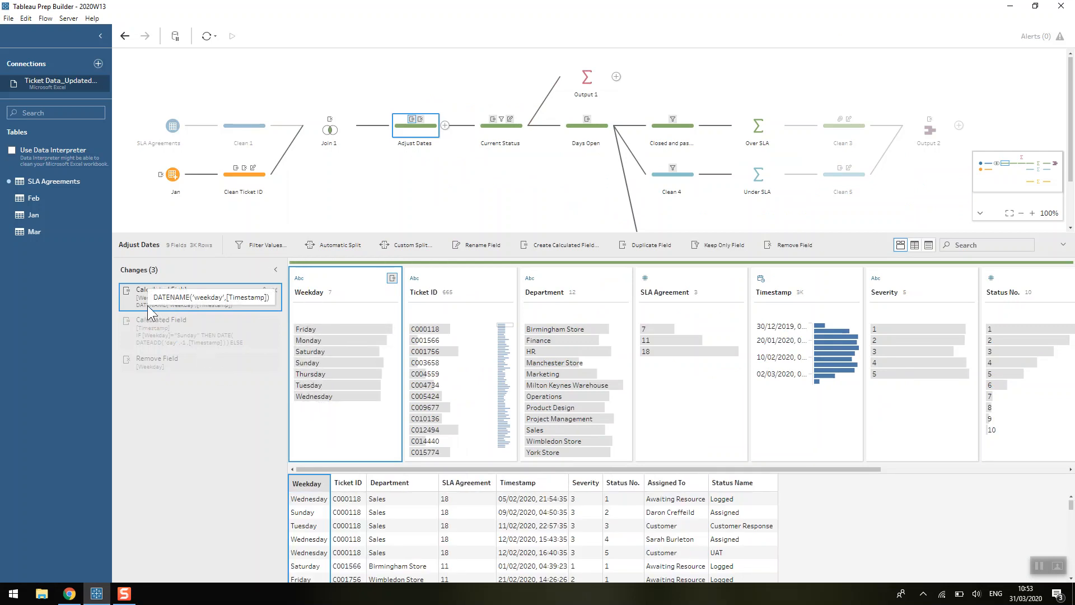
click(262, 290)
click(337, 226)
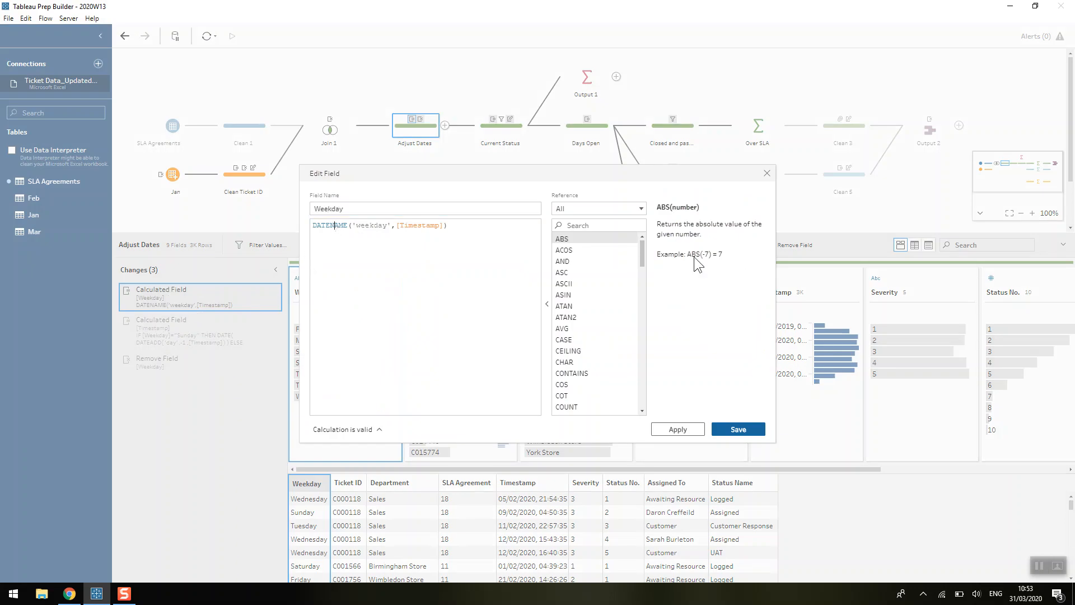
click(767, 174)
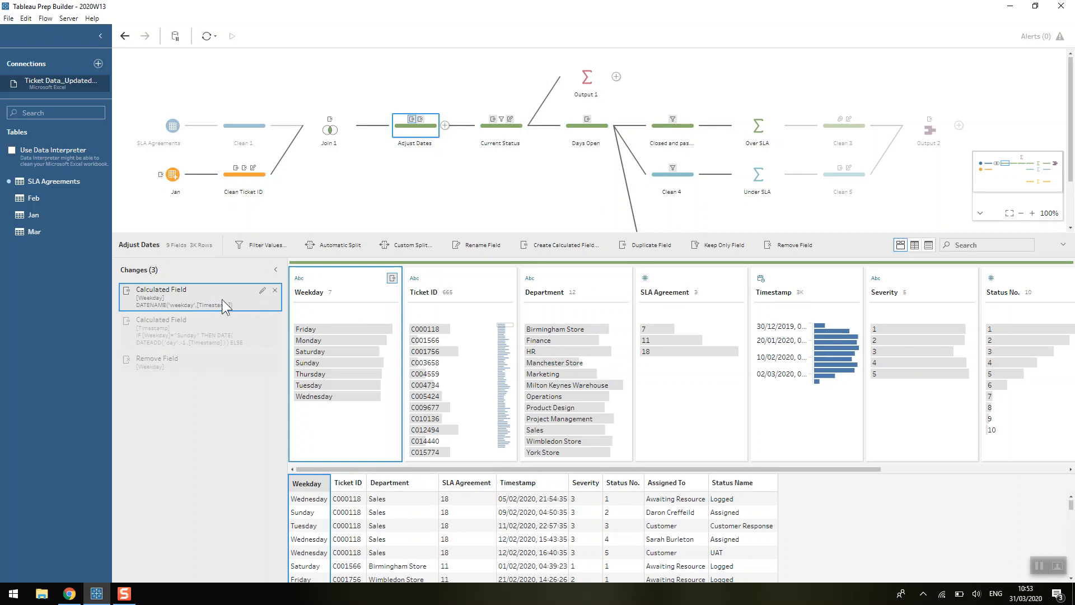
Step: Examine the Timestamp calculated field's Sunday date adjustment and the Weekday field removal in Adjust Dates
double_click(192, 329)
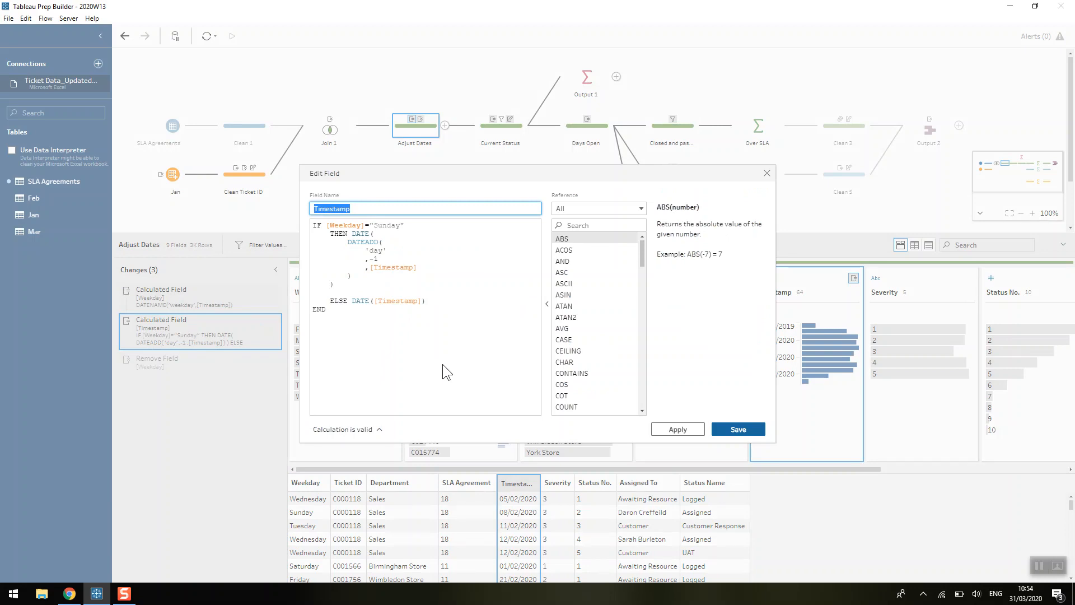
drag(352, 234, 371, 235)
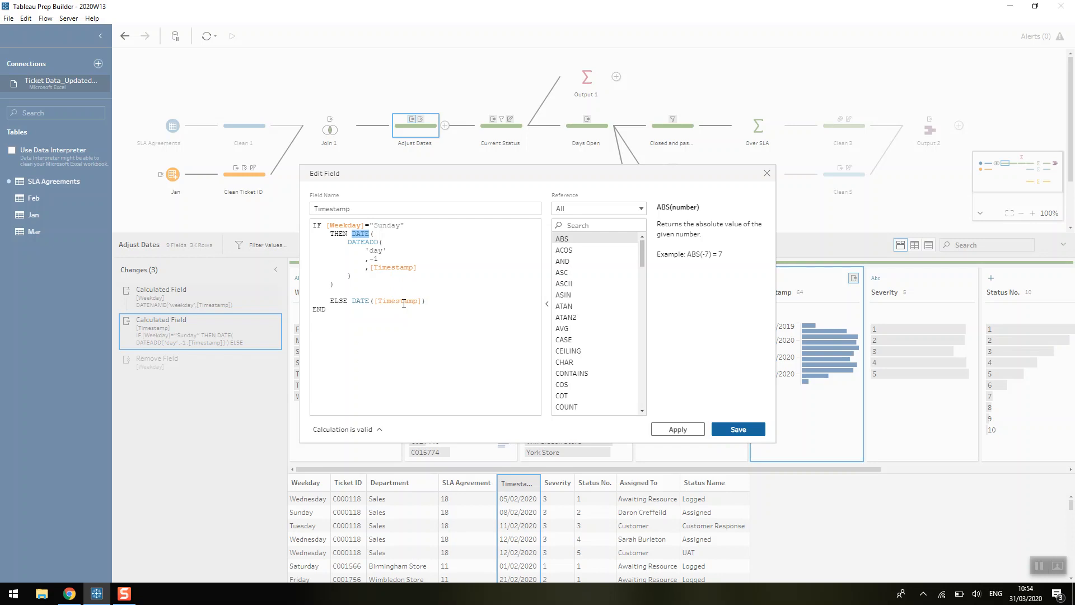
click(766, 173)
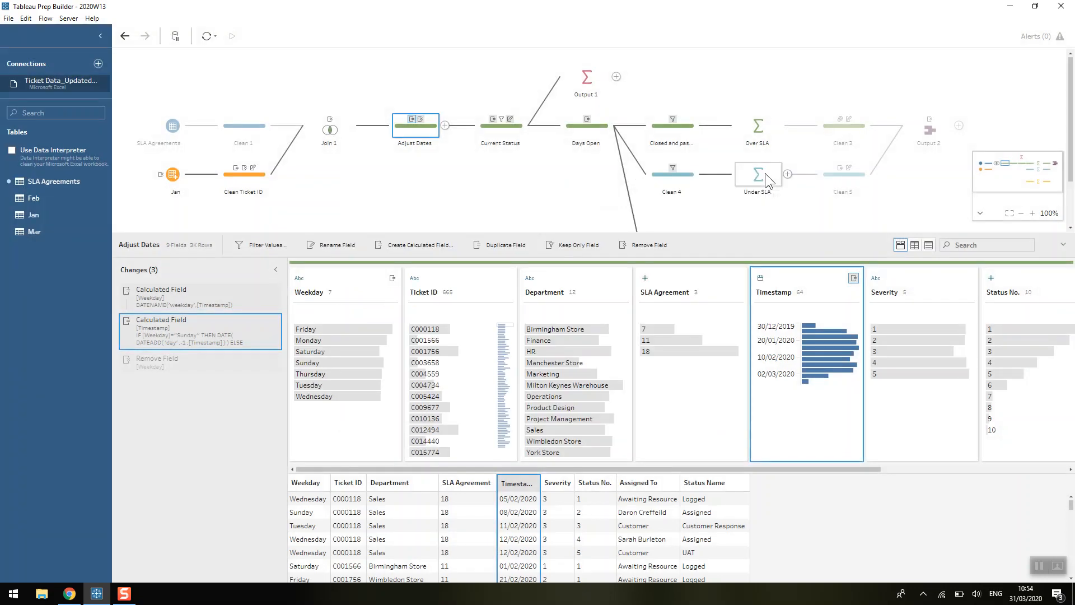
click(179, 362)
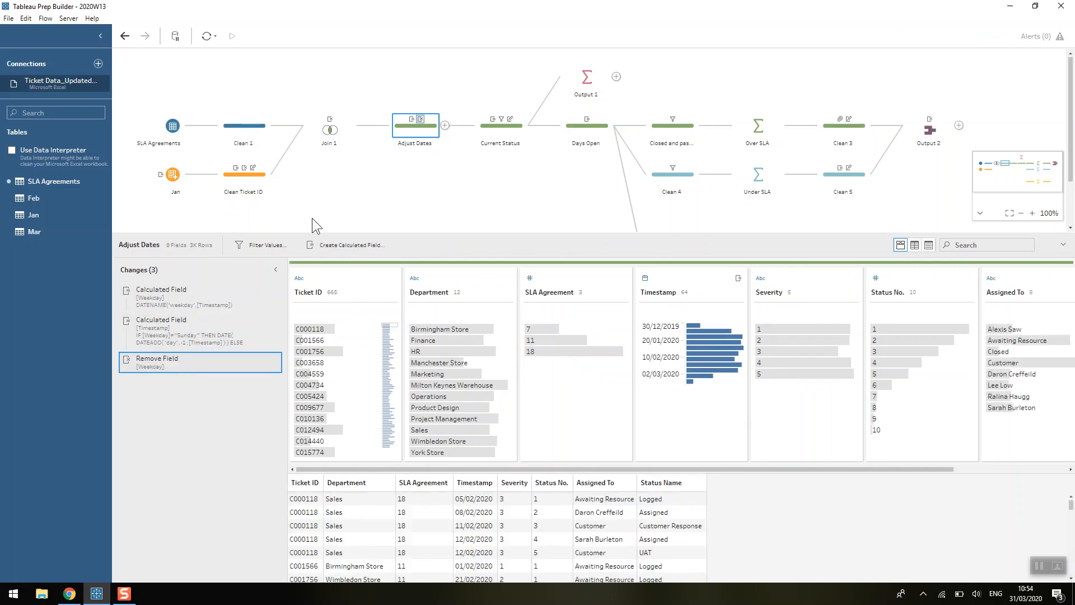
Step: In the Current Status step, create a Fixed LOD calculated field grouped by Ticket ID that computes the minimum Timestamp
click(491, 132)
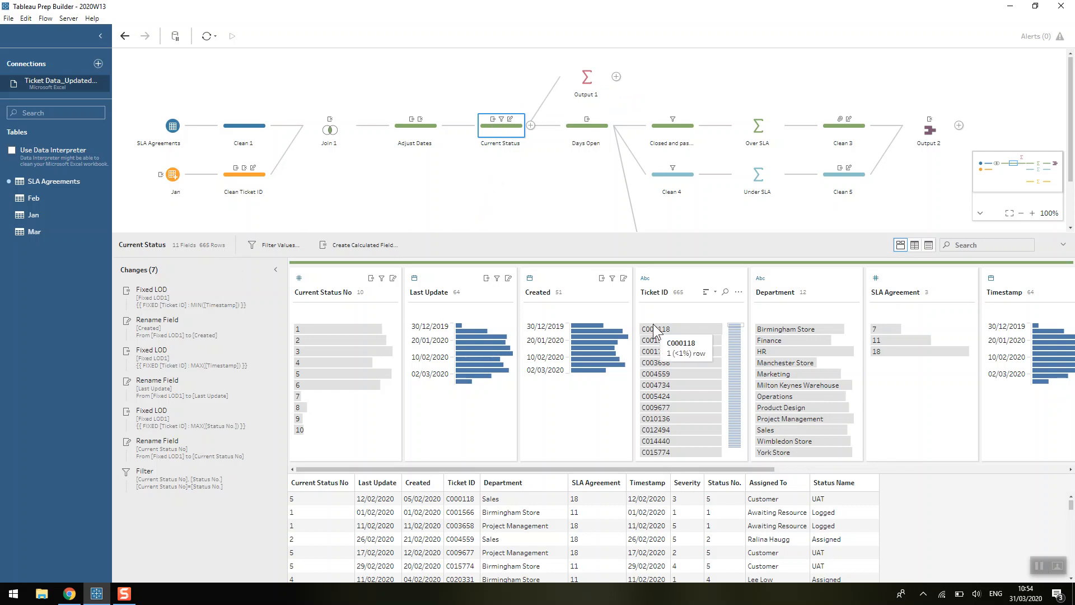
click(738, 292)
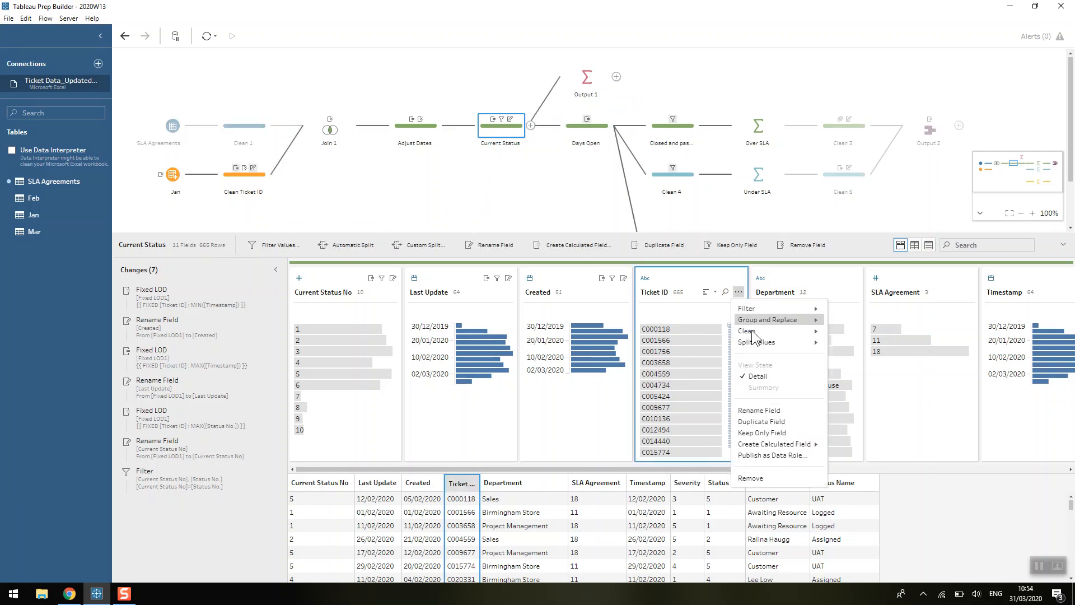
mouse_move(795, 444)
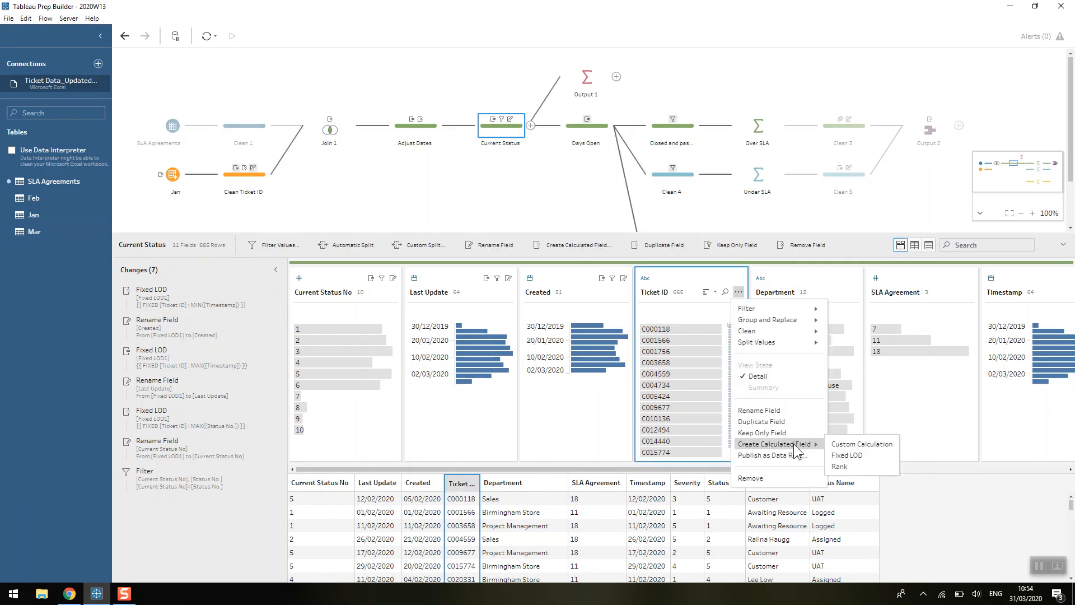
click(849, 456)
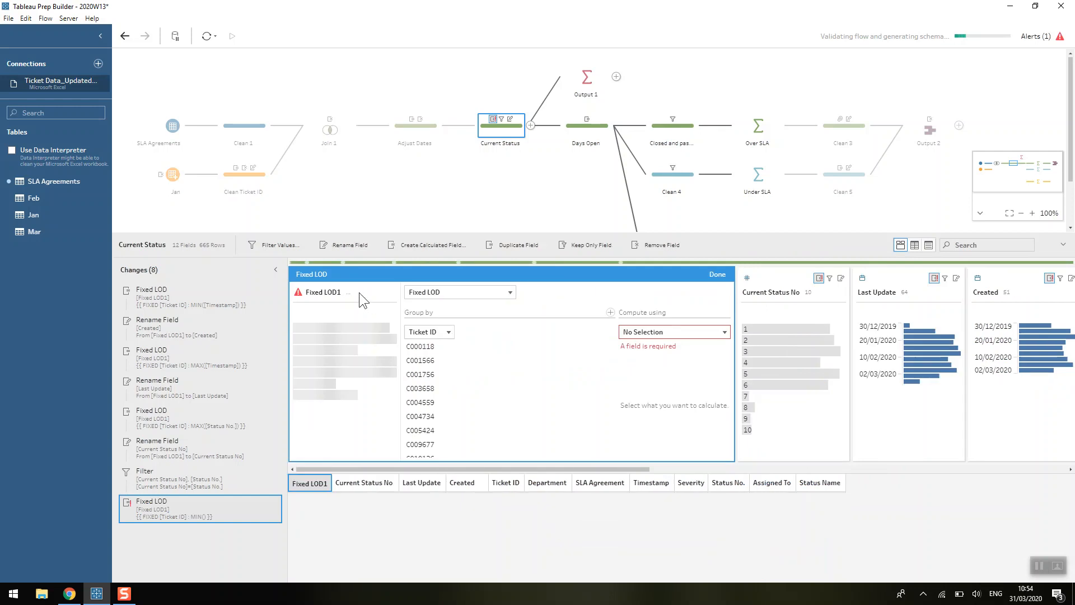
click(726, 332)
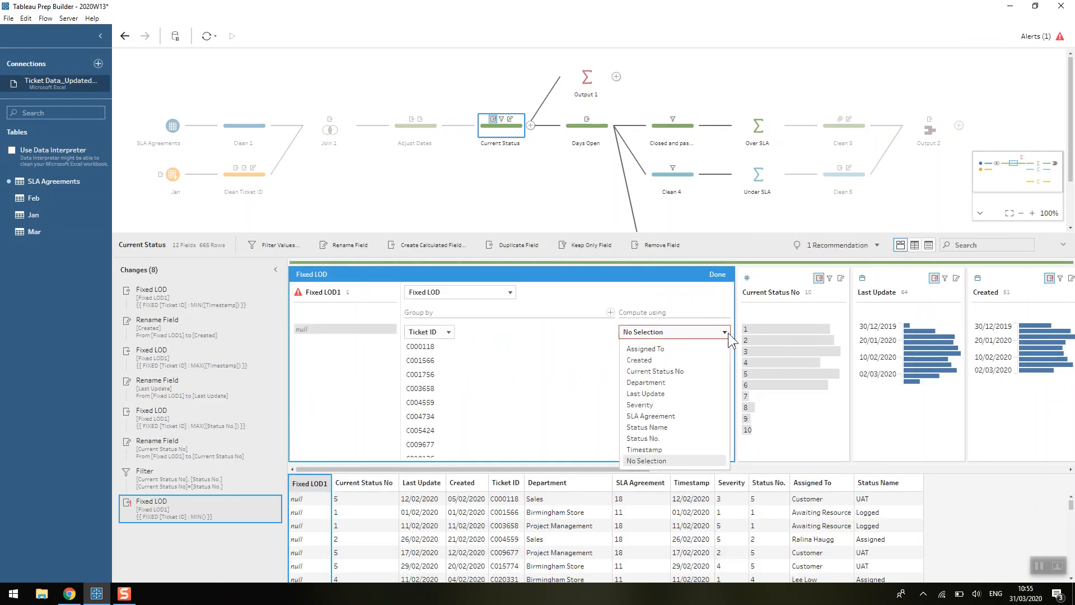
click(675, 449)
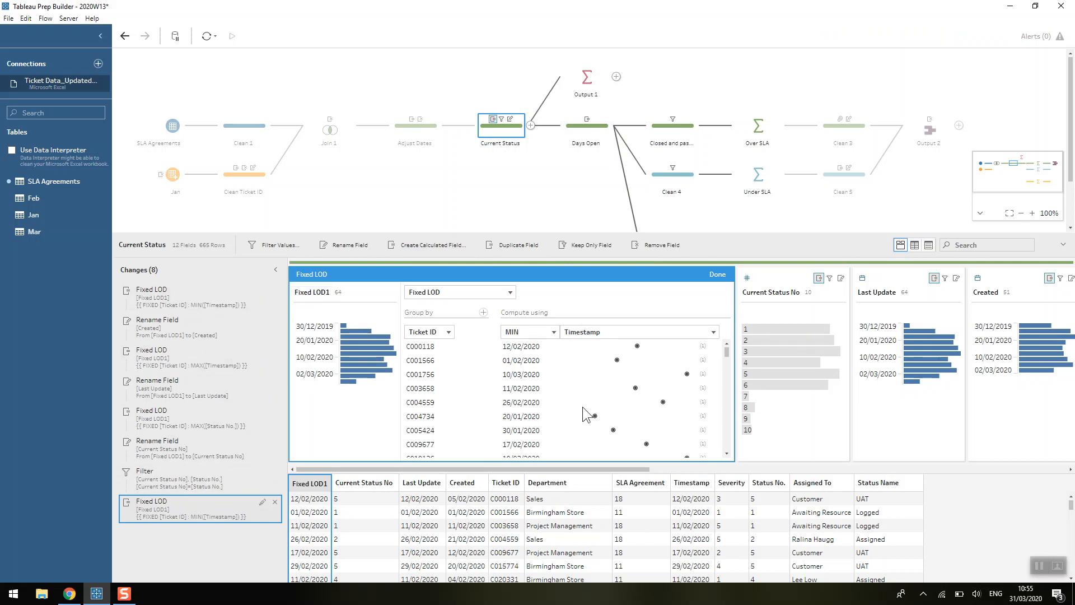
Step: Change the new Fixed LOD to compute the maximum Status No., finish editing it and delete it from the Current Status changes
click(521, 334)
click(526, 381)
click(715, 333)
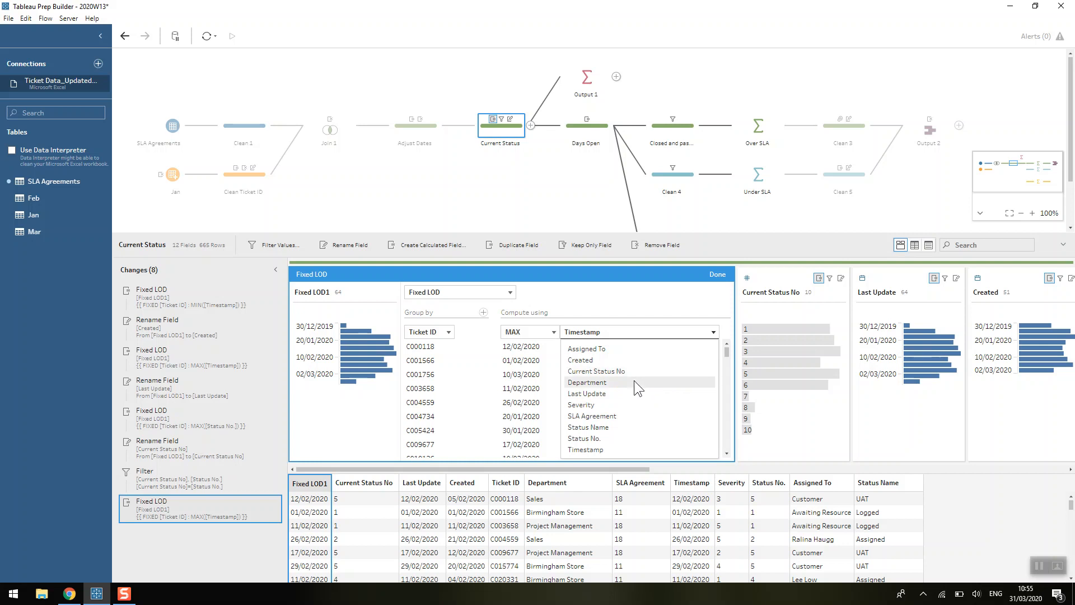
click(610, 437)
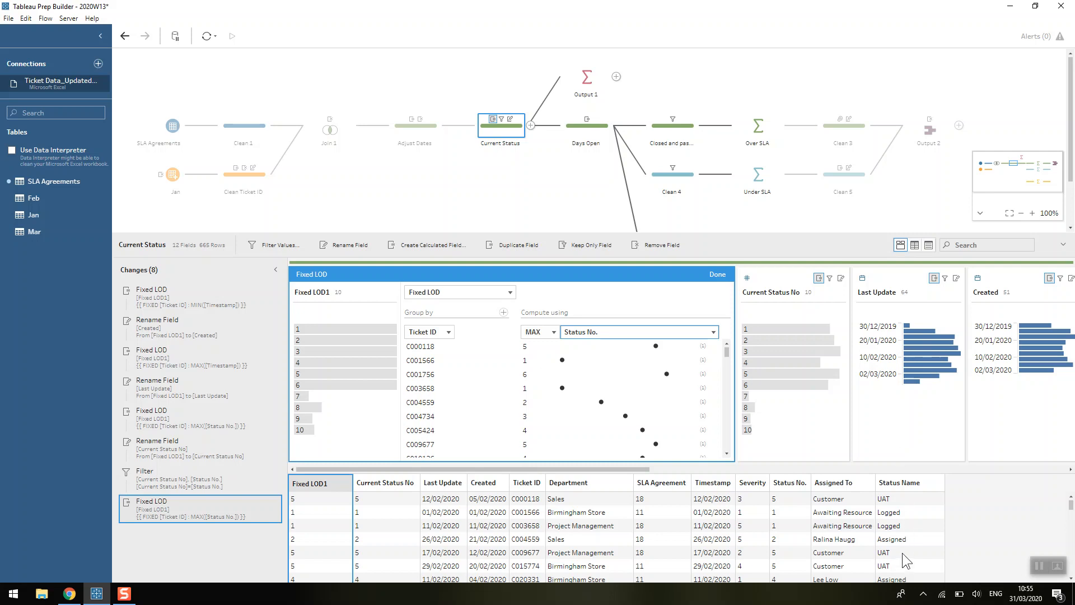
click(718, 275)
click(275, 506)
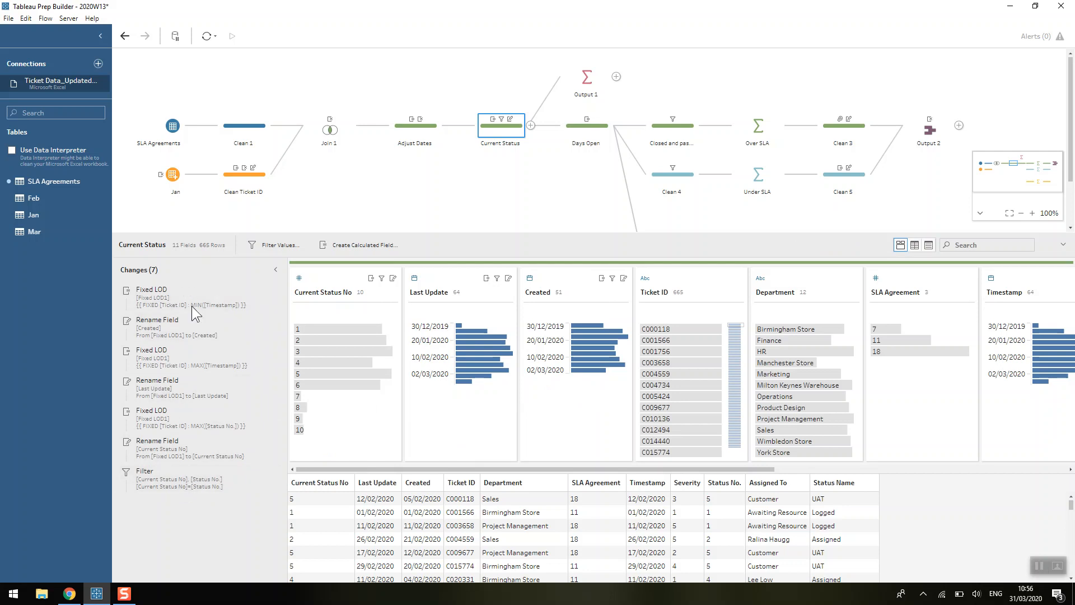
Step: Examine the rename to Current Status No and the calculation of the filter on the current status in Current Status
click(200, 451)
mouse_move(204, 250)
click(202, 471)
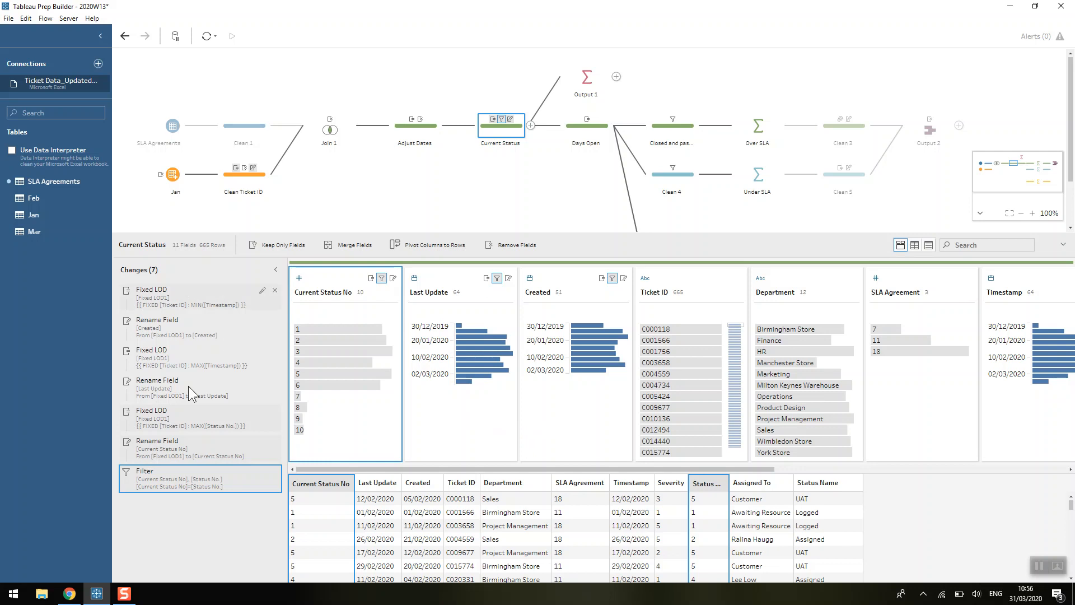
double_click(209, 473)
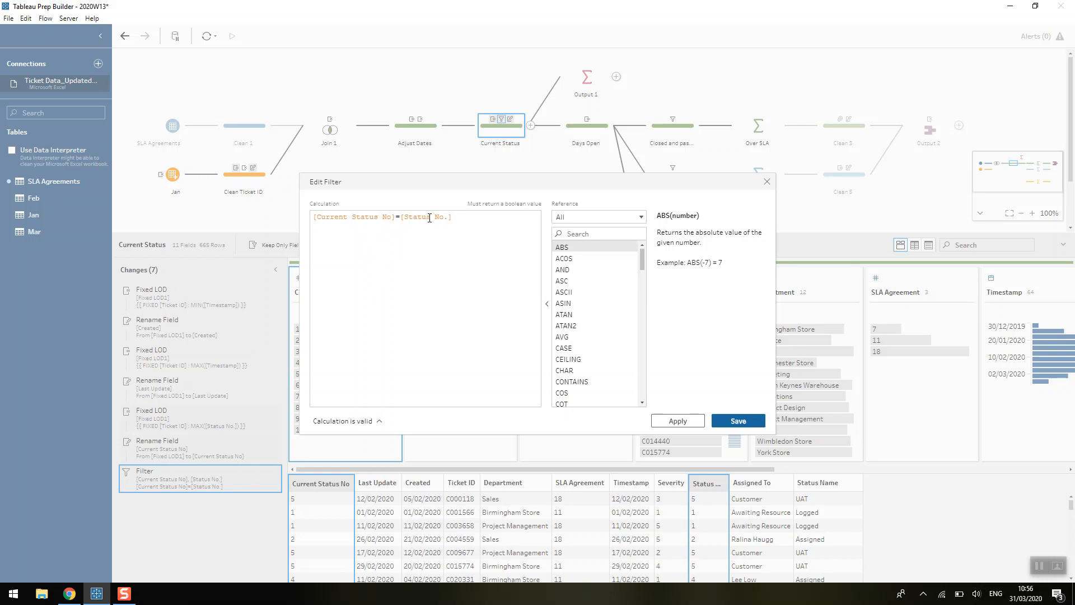
click(767, 182)
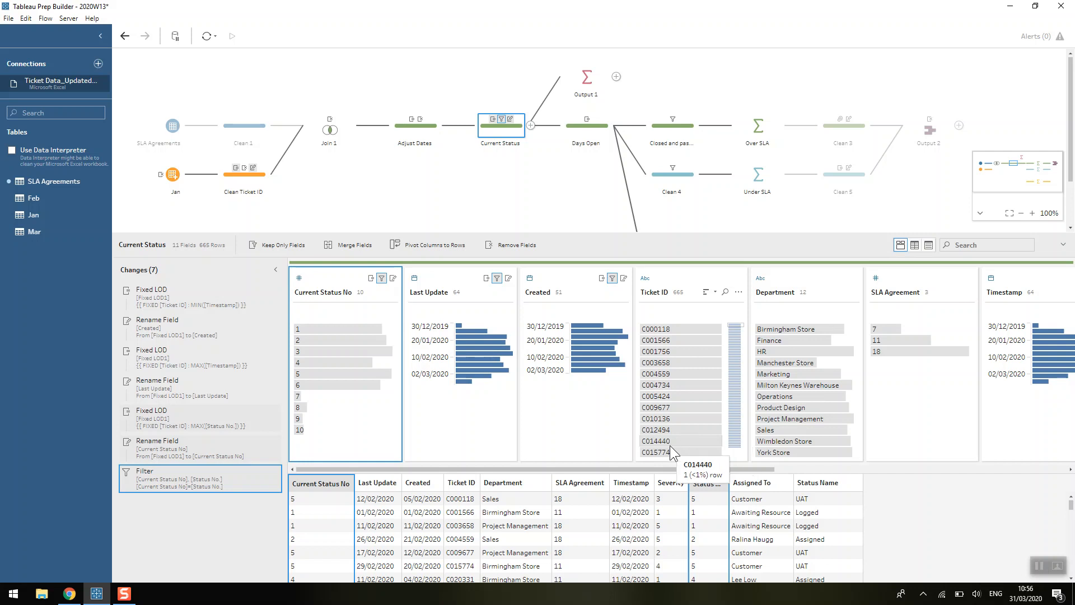
Step: Compare the Output 1 aggregation with the required cases-per-status output on the challenge page in Chrome, returning to Tableau Prep Builder
click(70, 594)
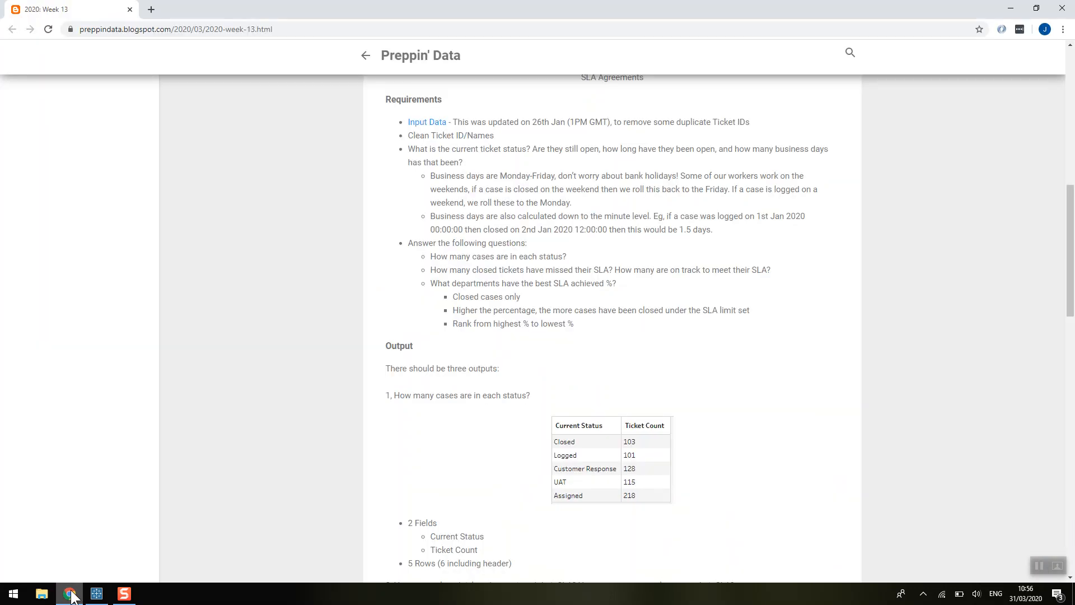
scroll(542, 465, down, 2)
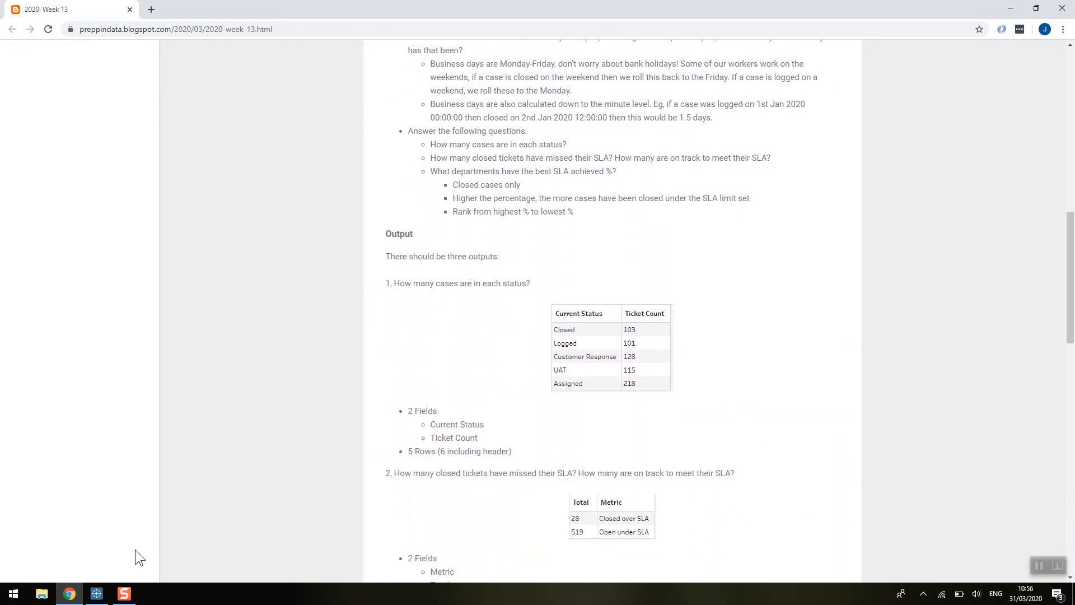
click(97, 594)
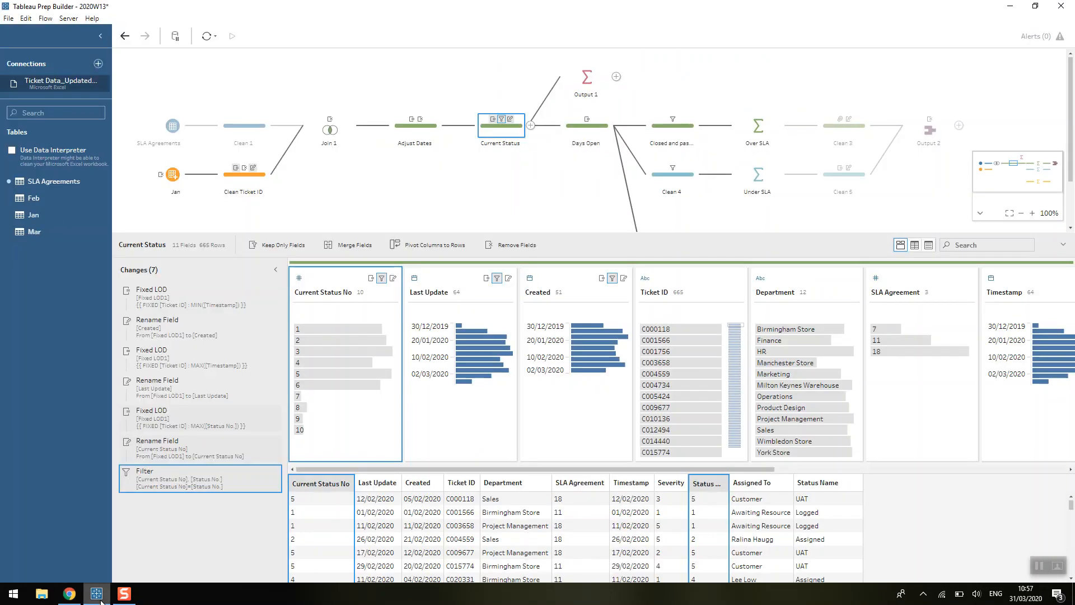
click(576, 79)
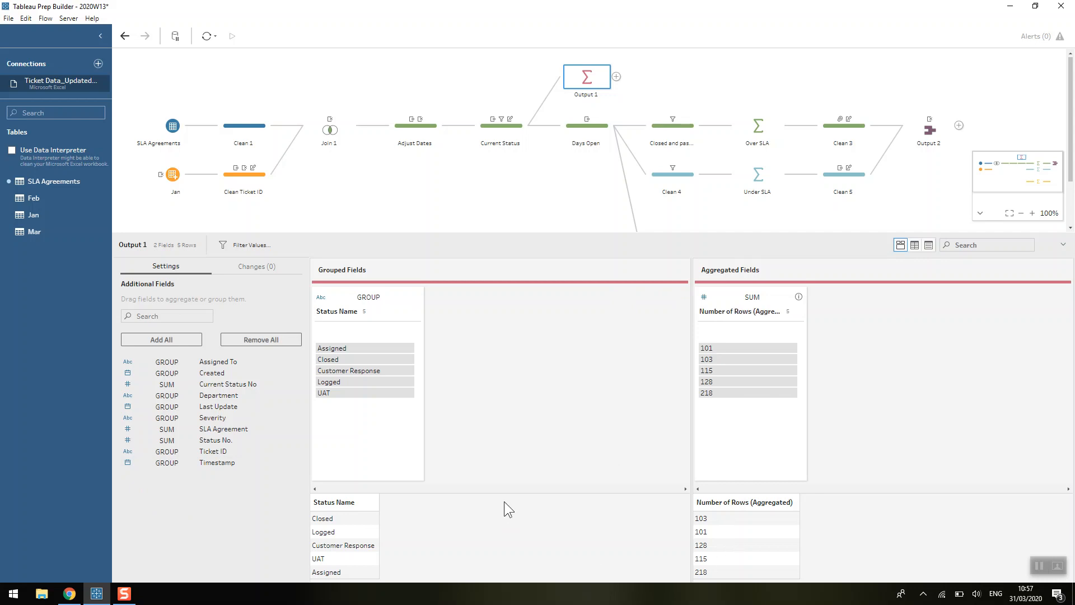
click(70, 593)
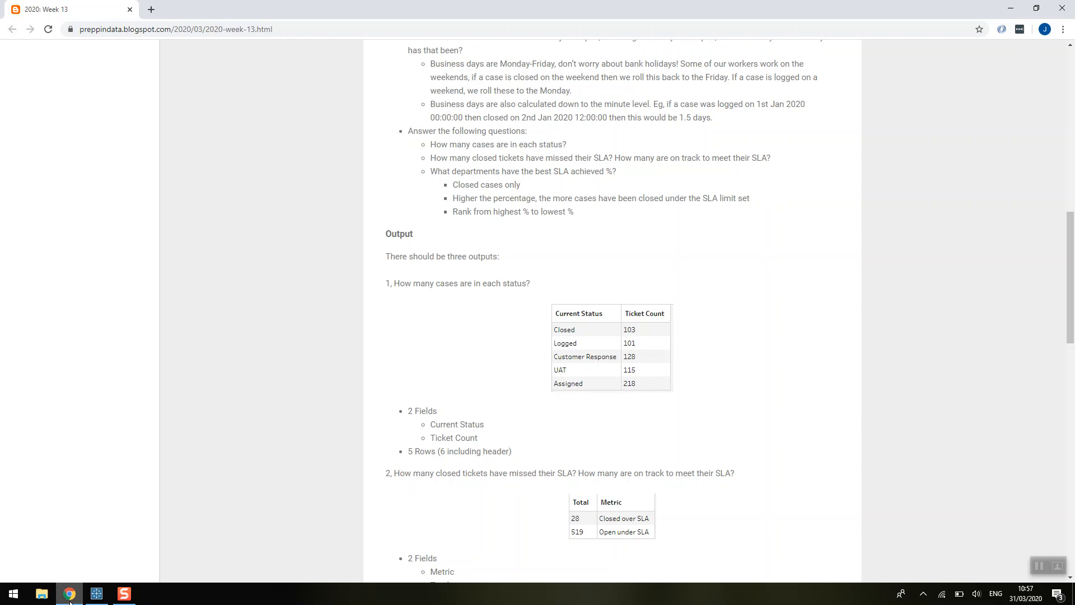
click(96, 593)
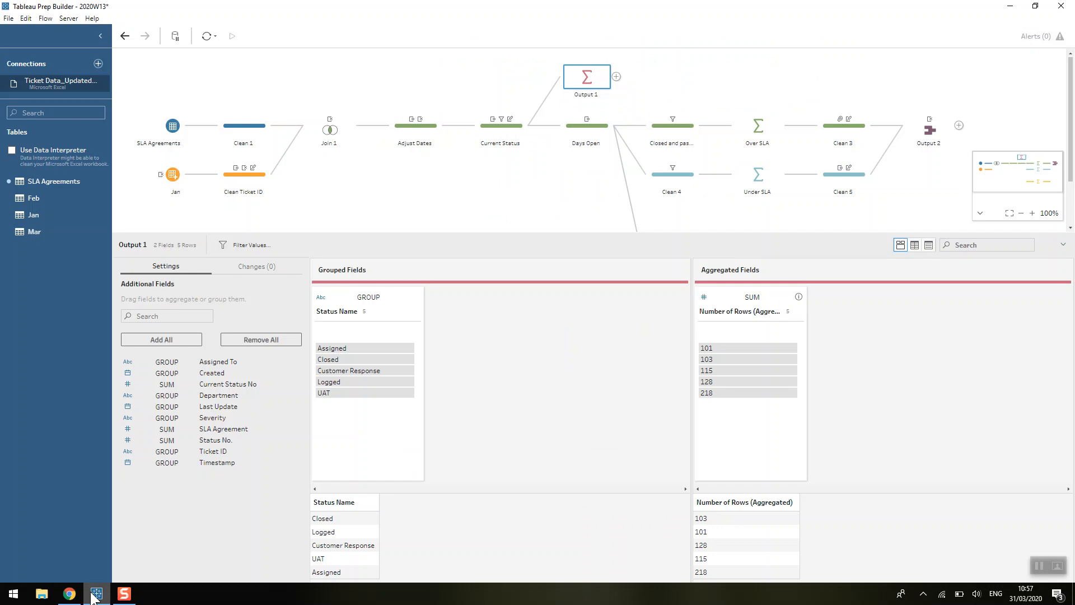
Step: Open the Days Open step and examine the Week Created calculated field's DATEPART formula with its 'monday' week start
click(597, 127)
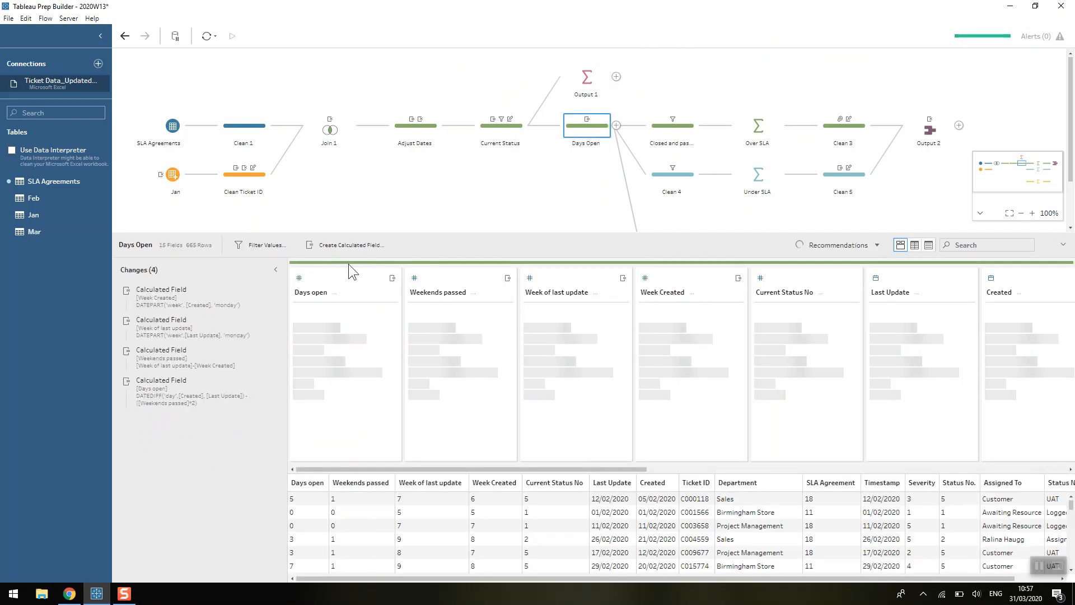
click(171, 300)
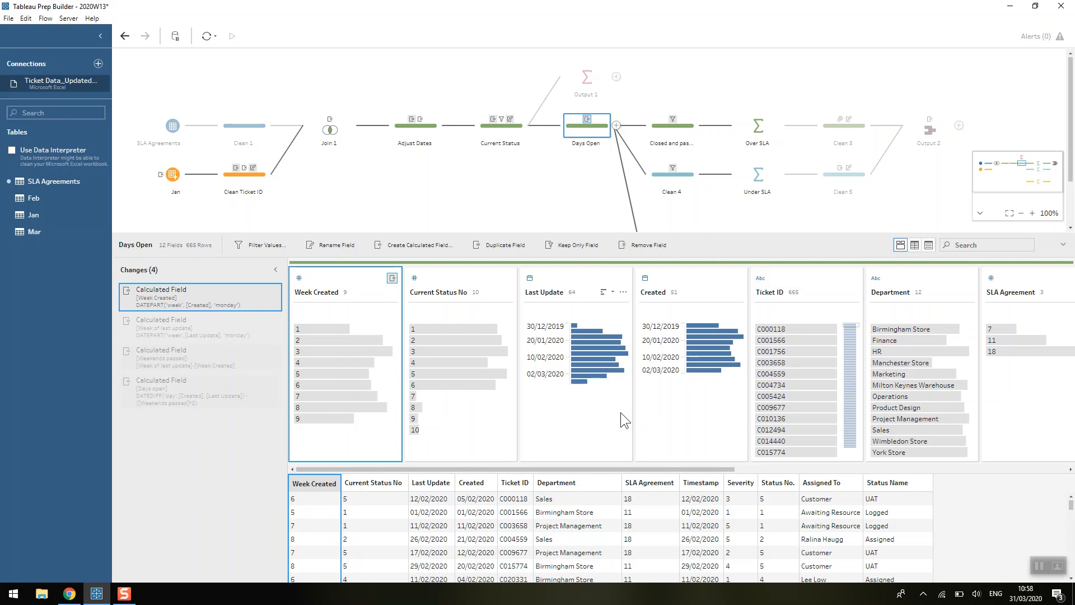
double_click(219, 296)
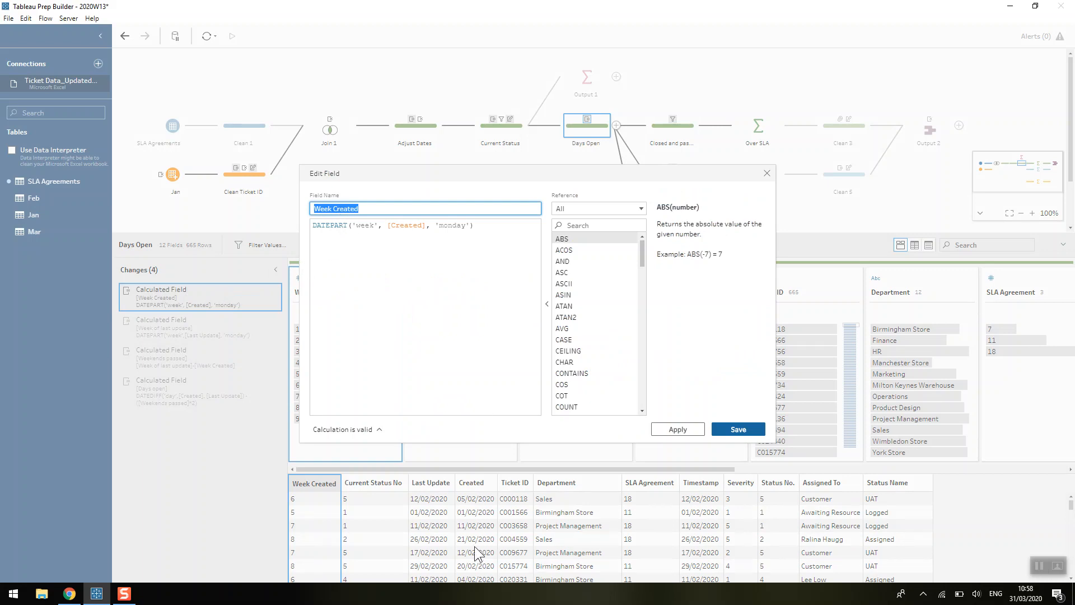
click(449, 225)
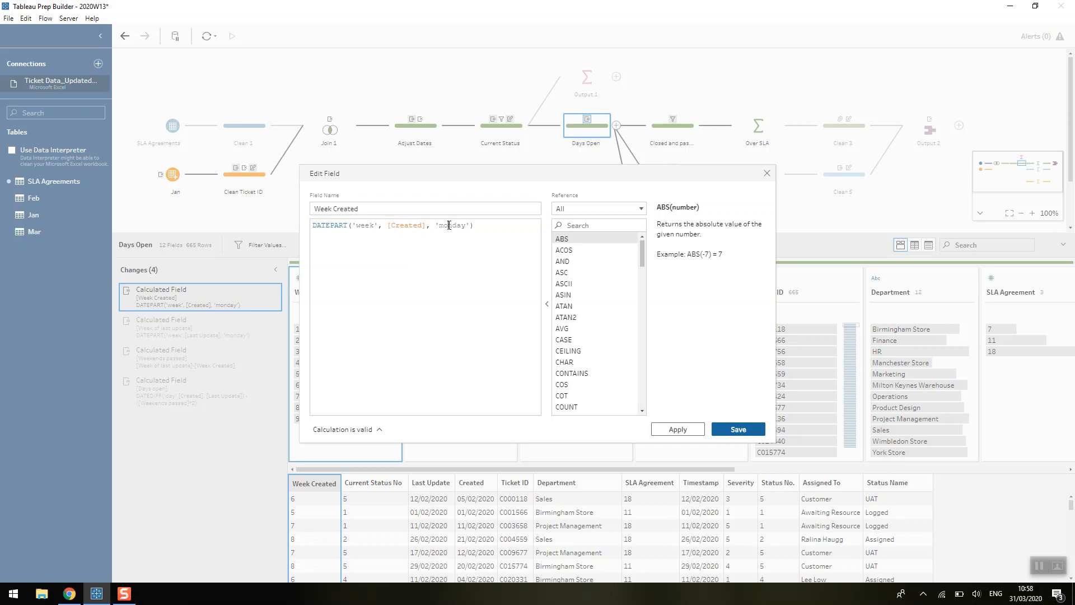
click(767, 174)
Step: Examine the formulas of the Week of last update and Weekends passed calculated fields in Days Open
double_click(160, 327)
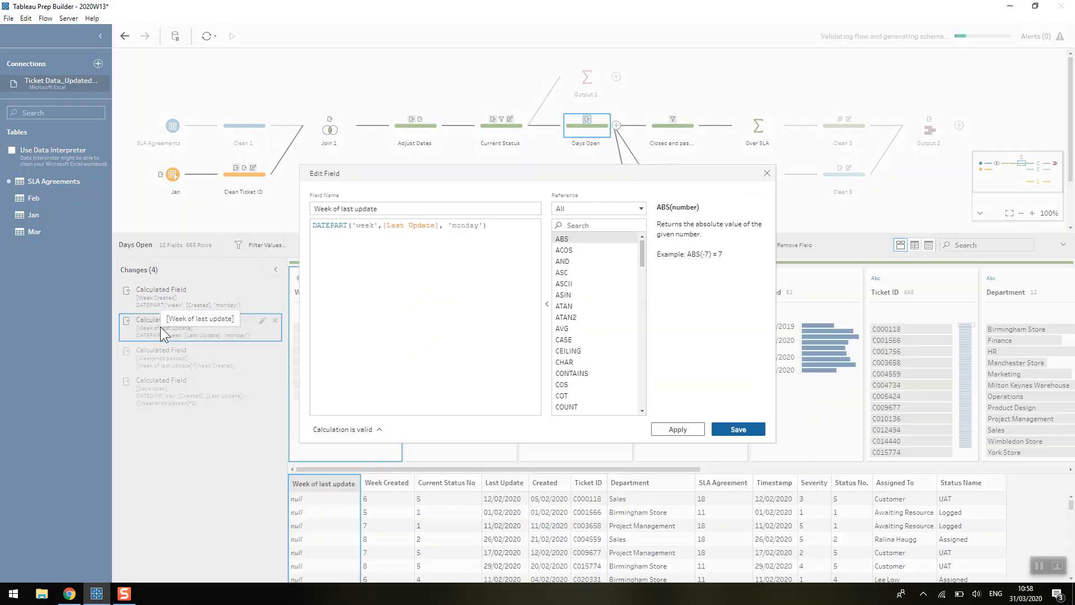
click(765, 175)
double_click(187, 354)
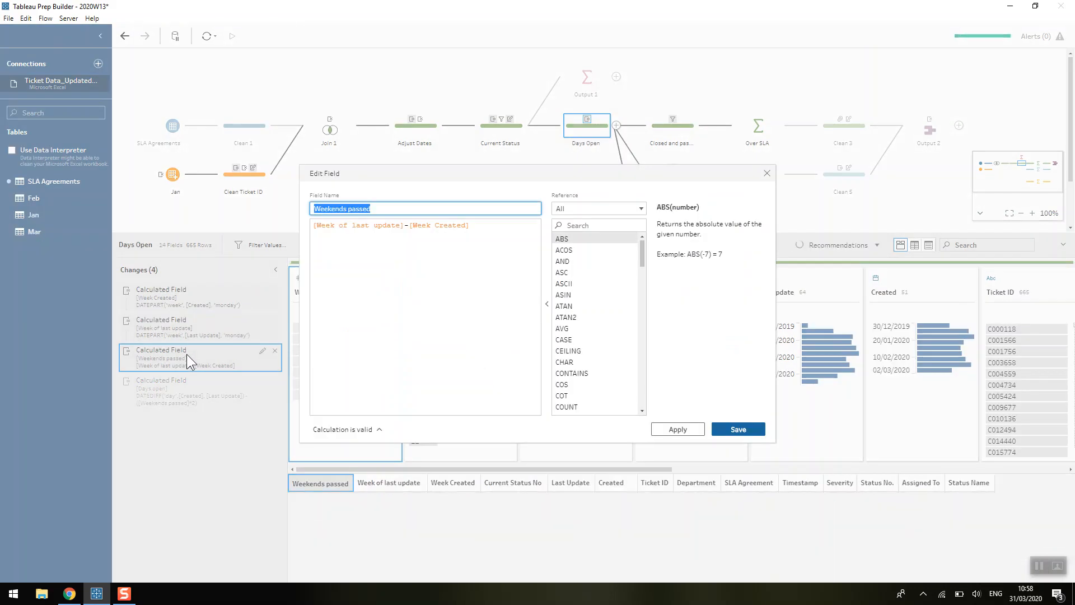
click(766, 172)
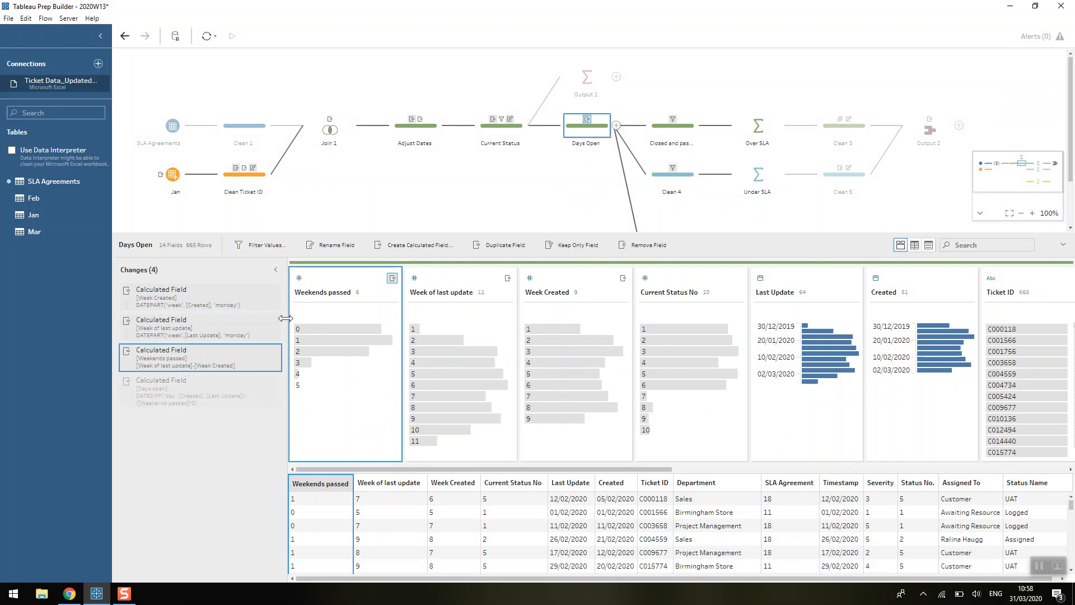
Step: Examine the Days open calculated field's formula, including the part that subtracts the weekend days
double_click(204, 381)
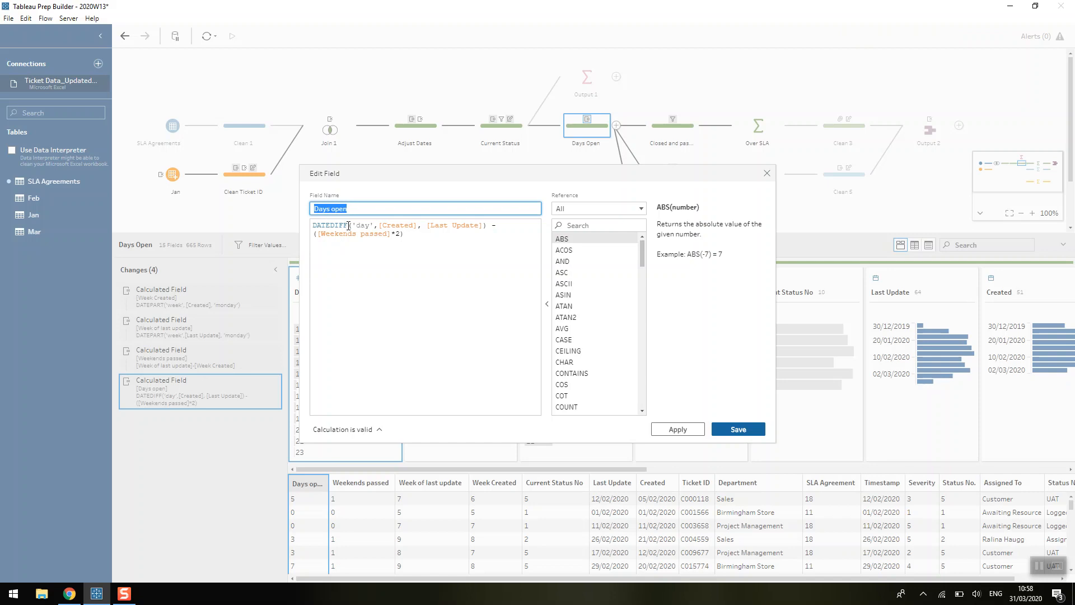
drag(317, 234, 401, 234)
click(401, 231)
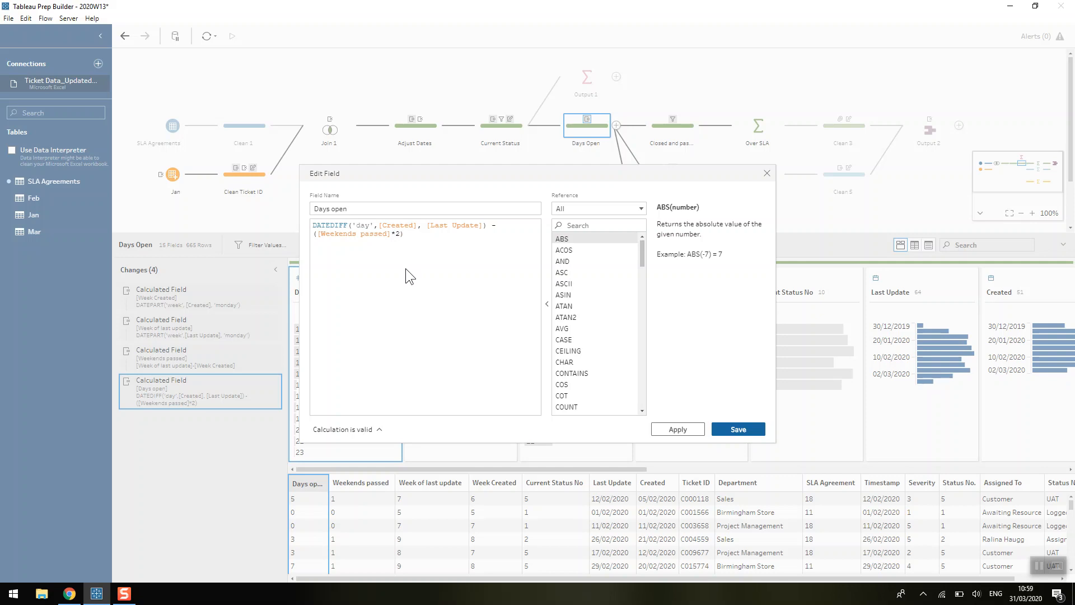
click(767, 171)
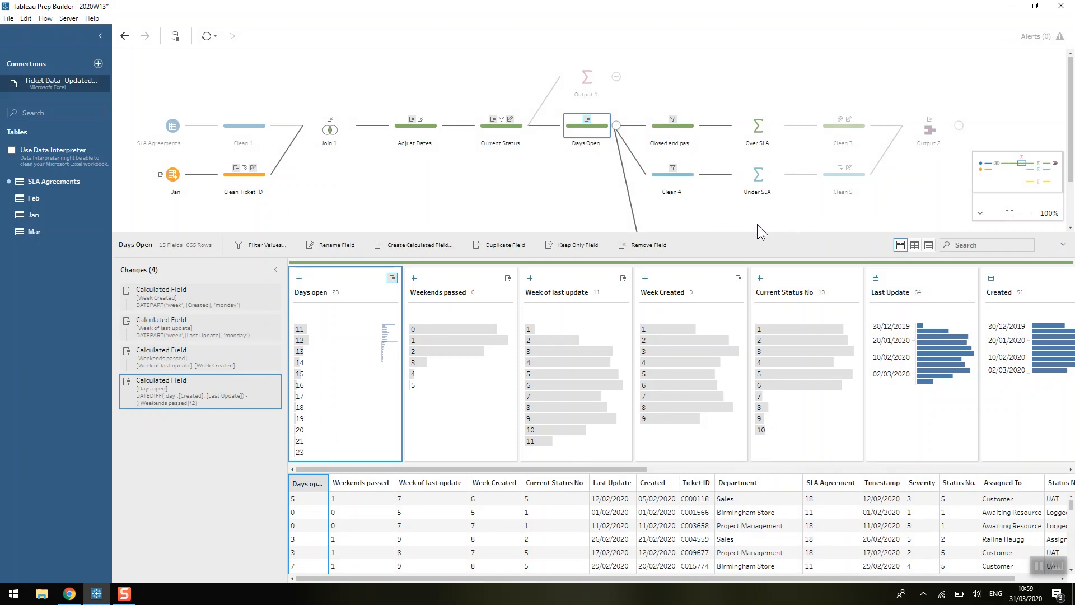
Step: Open the Closed and past SLA step and inspect the Status Name filter that keeps only Closed tickets
click(681, 126)
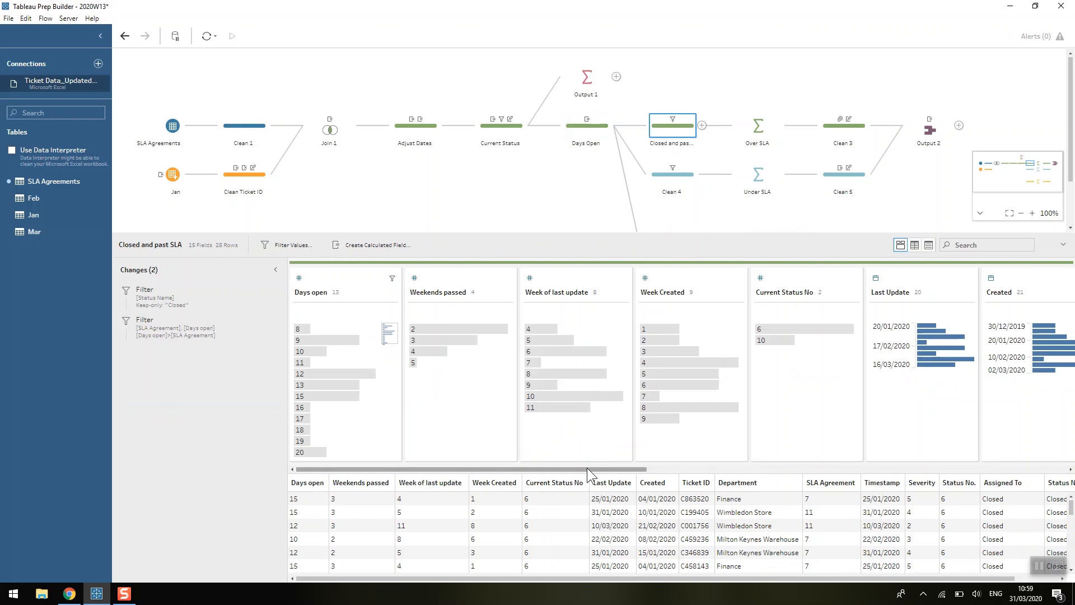
drag(587, 468, 1061, 353)
click(164, 287)
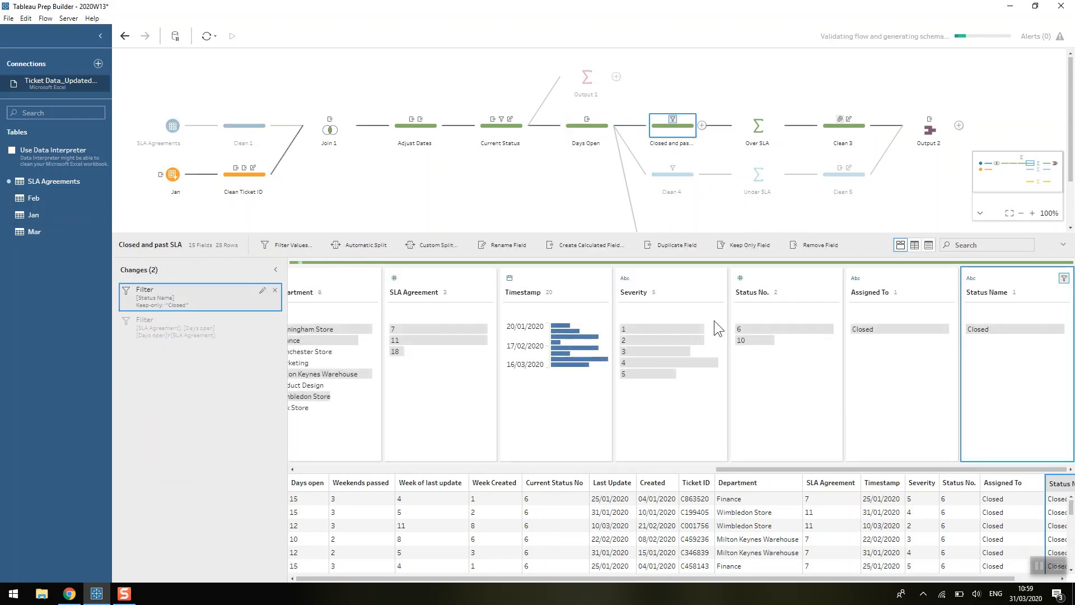
mouse_move(1036, 329)
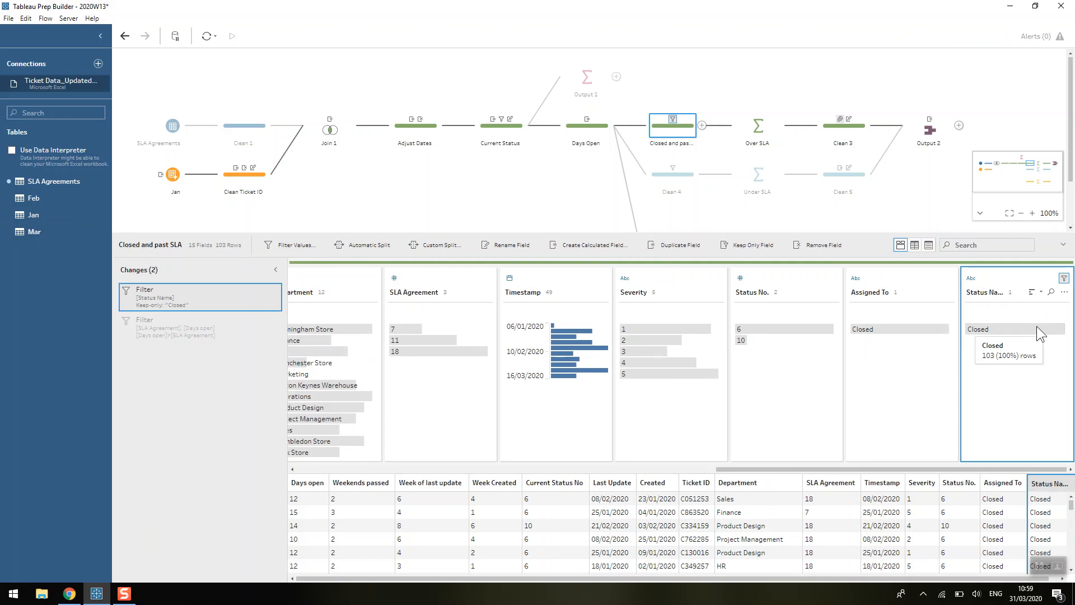
click(1037, 325)
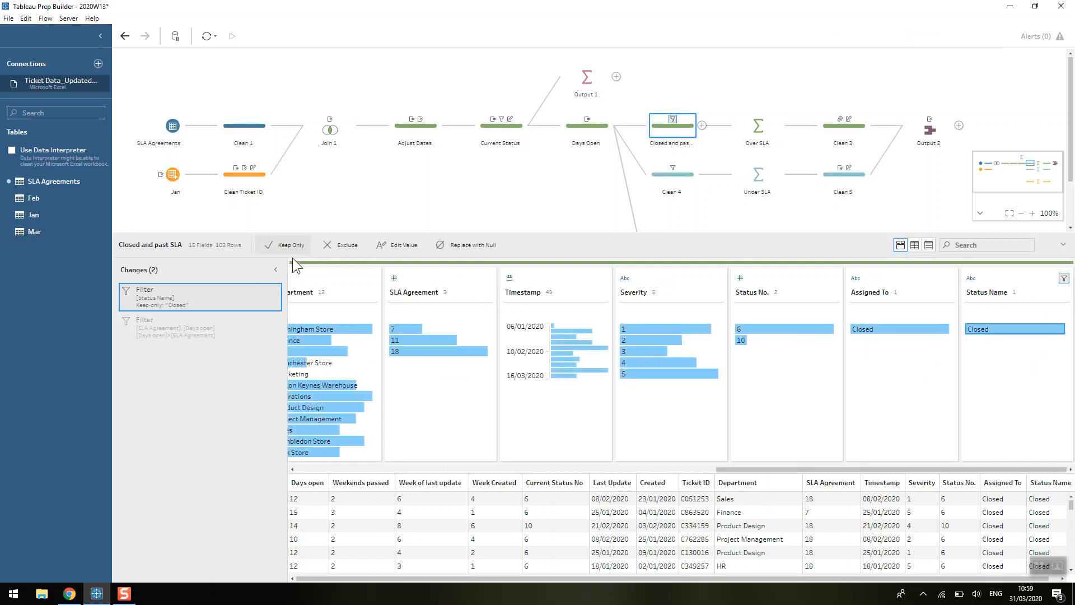
Step: Examine the calculation of the filter comparing Days open with SLA Agreement in Closed and past SLA
click(201, 326)
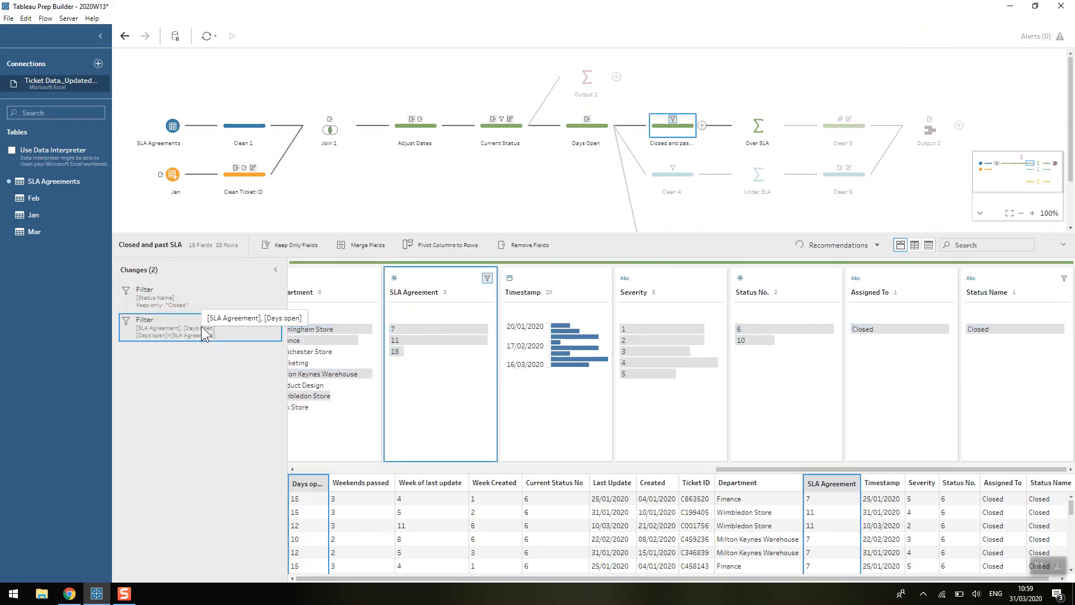
double_click(214, 329)
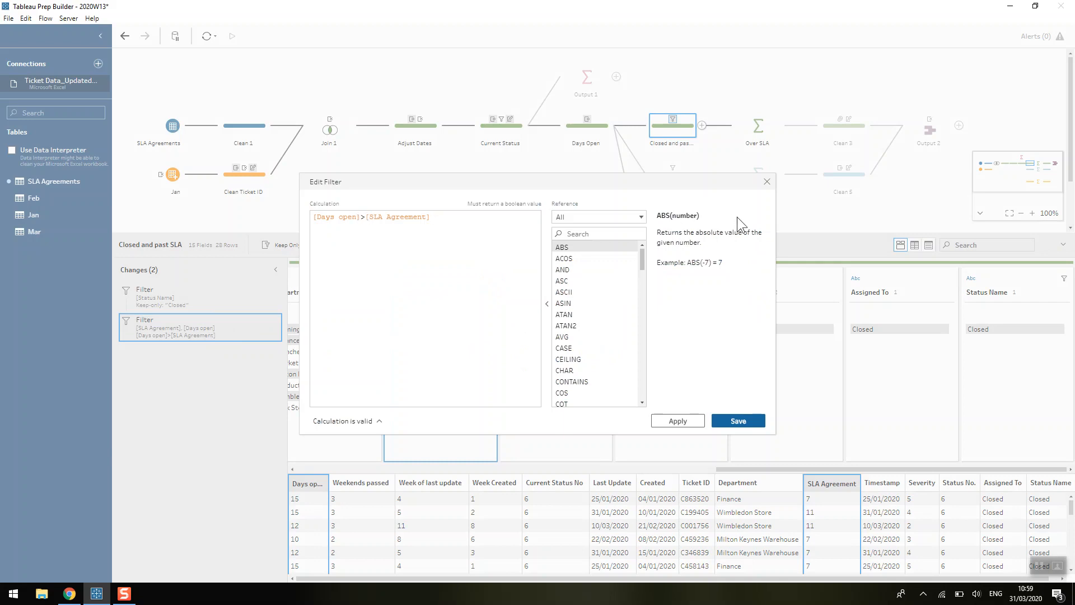
click(769, 182)
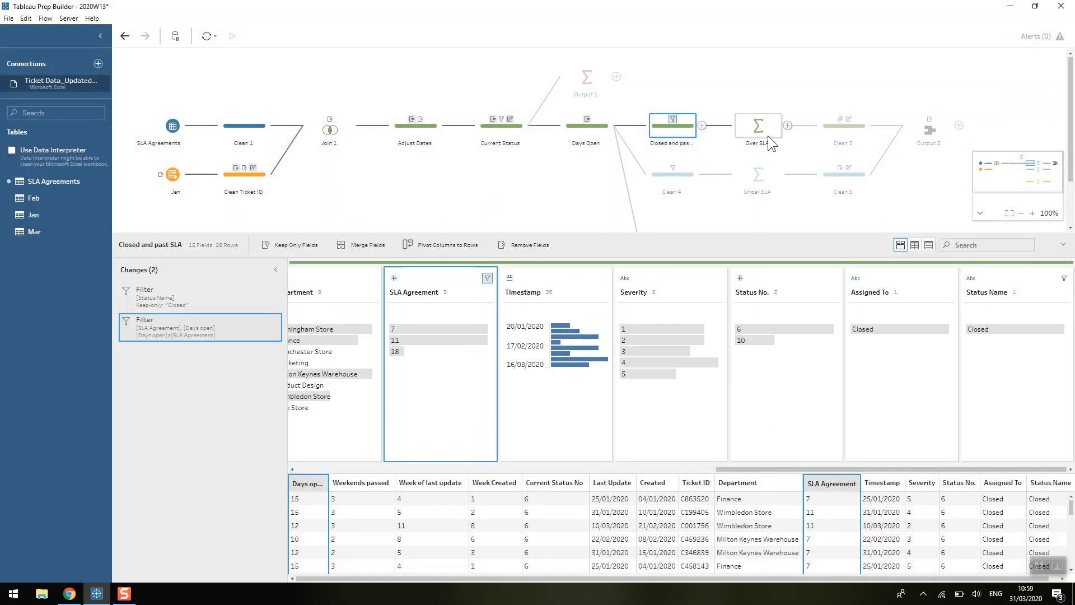
Step: Inspect the Over SLA aggregation and the Status Name grouping and Count rename in the Clean 3 step
click(768, 136)
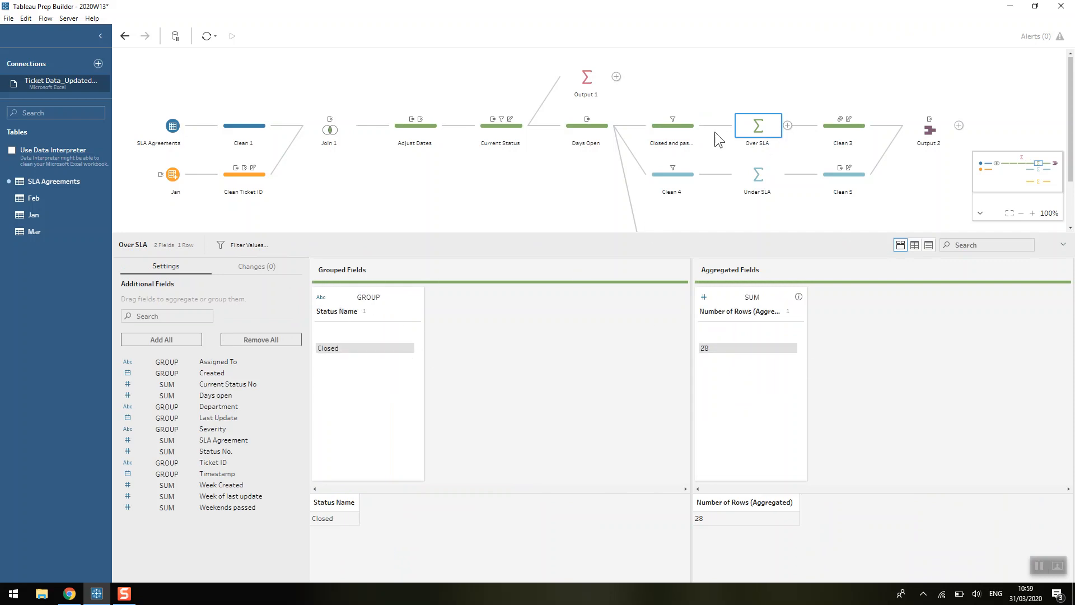
click(859, 132)
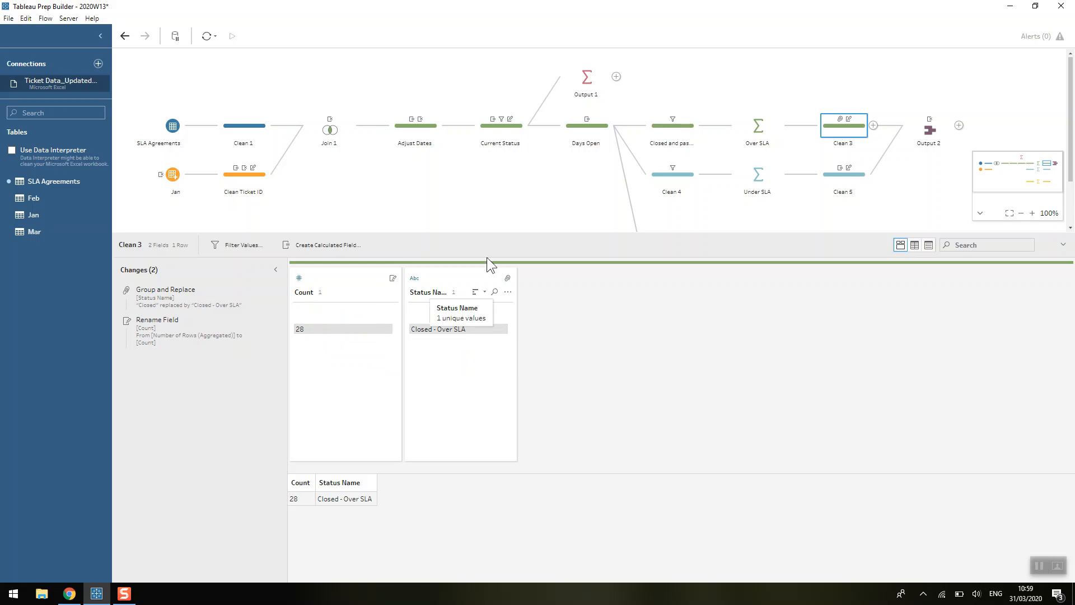
Step: Inspect Clean 4's filter excluding Closed tickets and its filter calculation comparing Days open with SLA Agreement
click(666, 184)
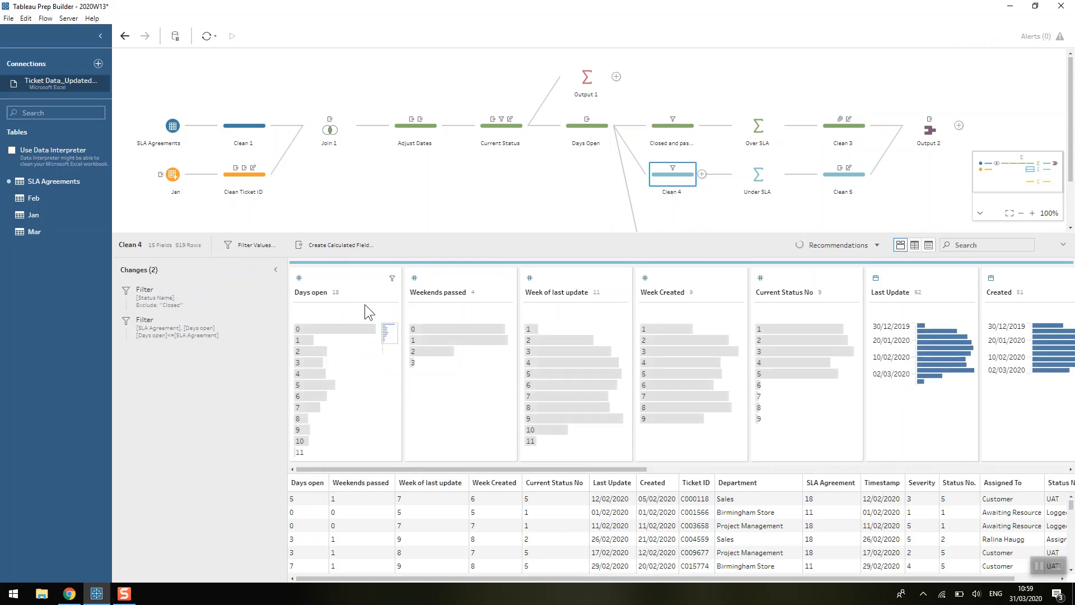
click(180, 298)
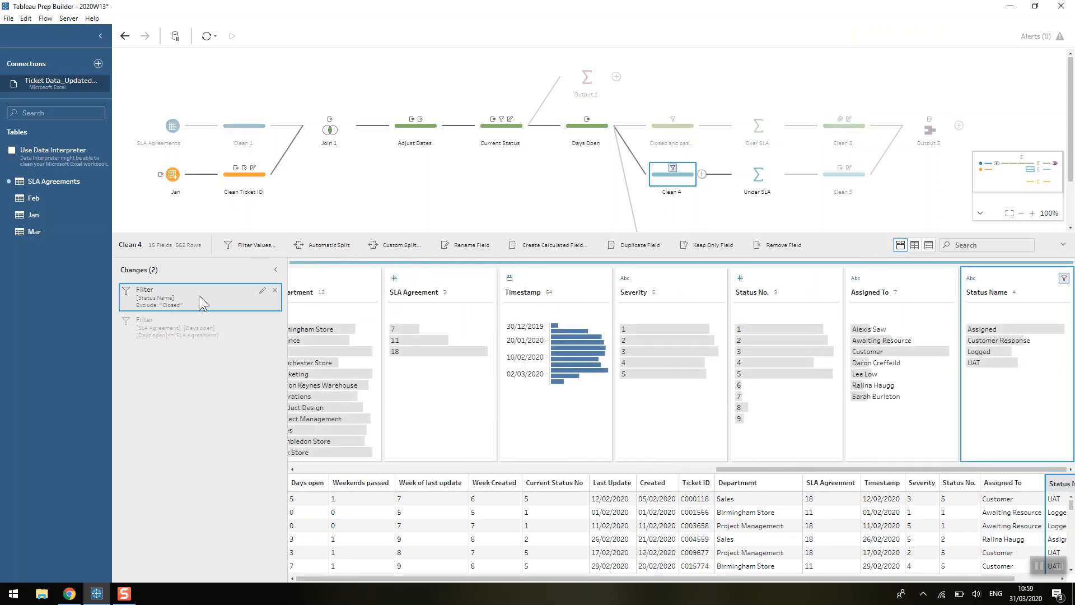
double_click(210, 323)
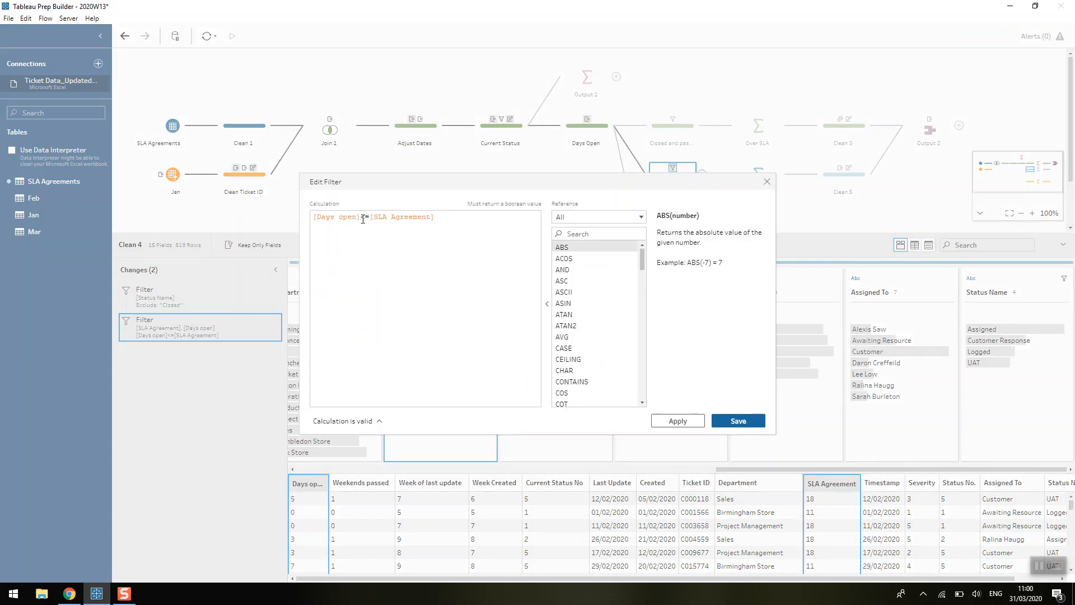
click(764, 181)
Step: Inspect the Under SLA aggregation, and Clean 5's Count rename and "Open - Under SLA" Status Name calculated field
click(754, 178)
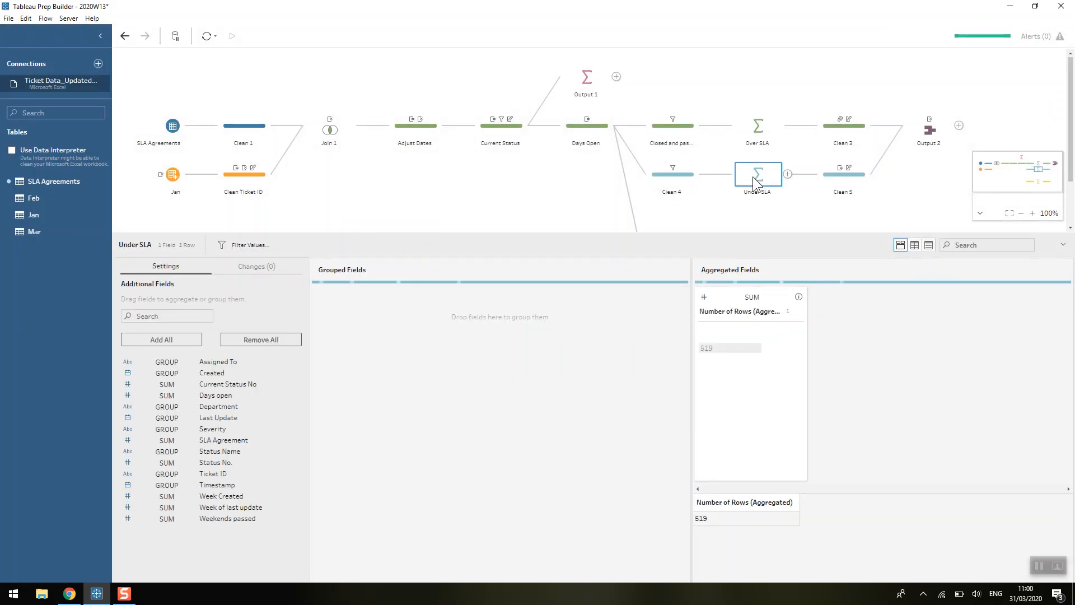
click(838, 178)
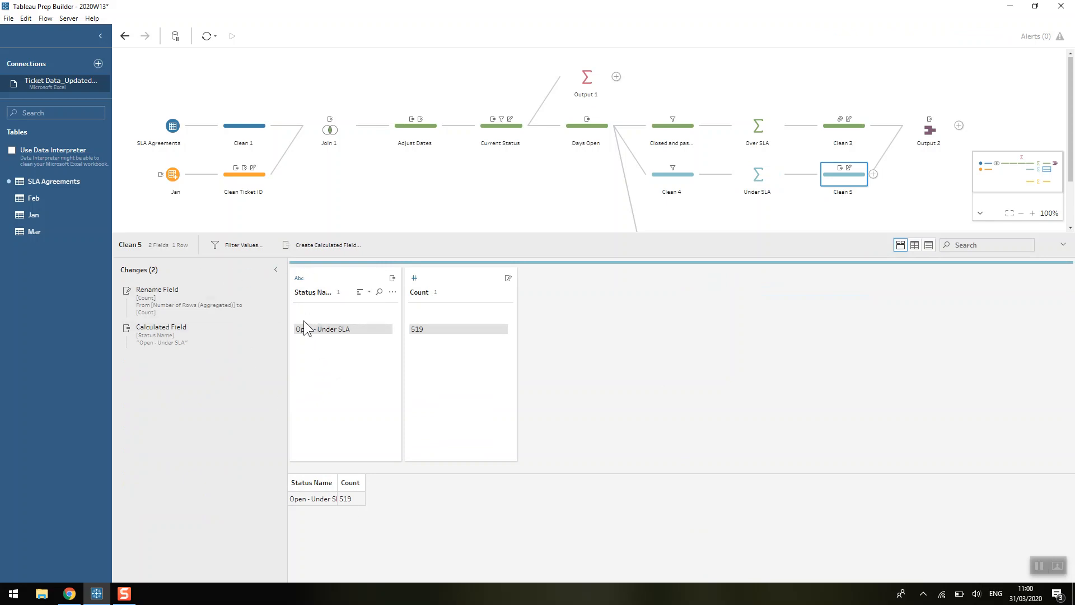
click(220, 308)
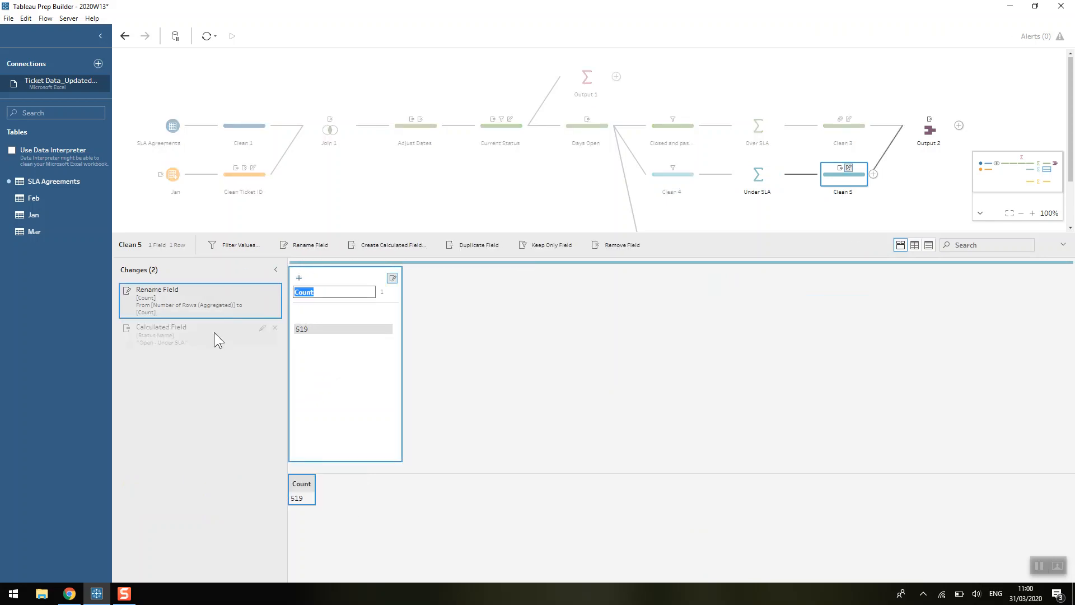
double_click(241, 337)
drag(391, 225, 303, 225)
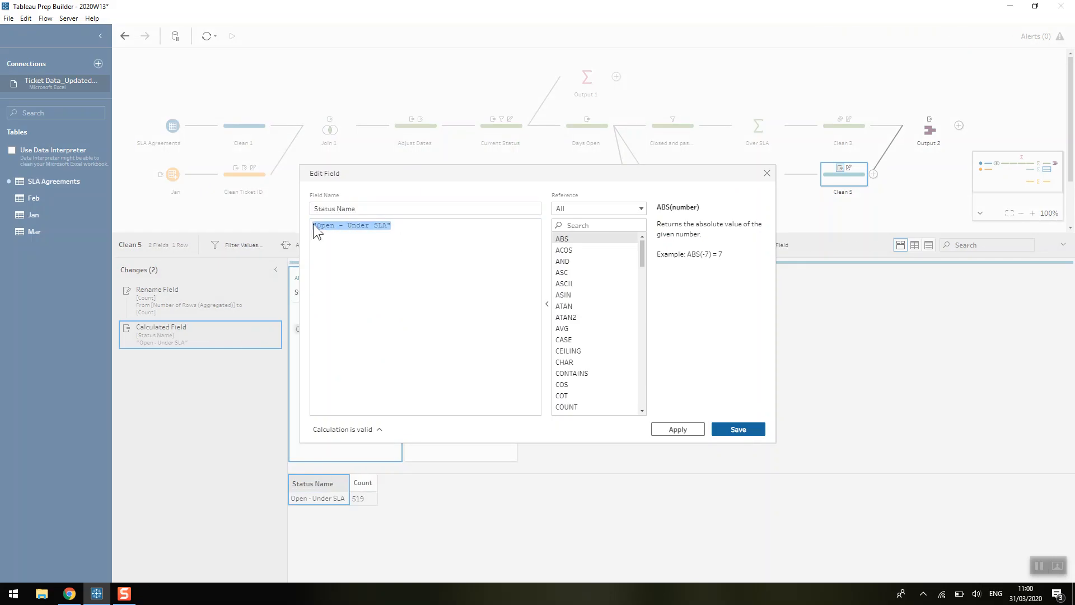
click(767, 173)
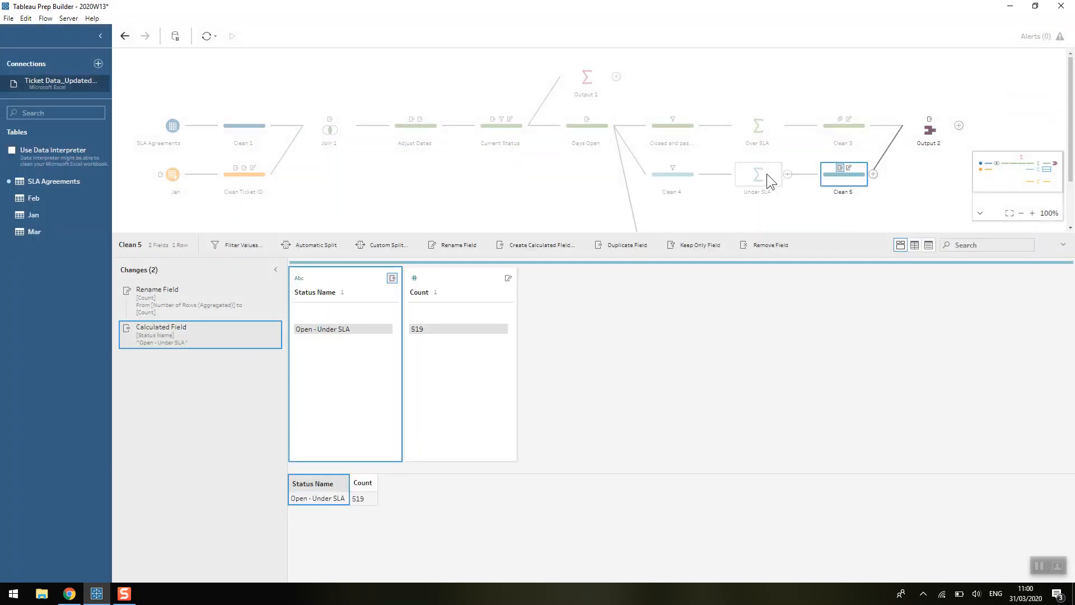
Step: Inspect the Output 2 union of Clean 3 and Clean 5, and reveal the flow's third branch
click(916, 128)
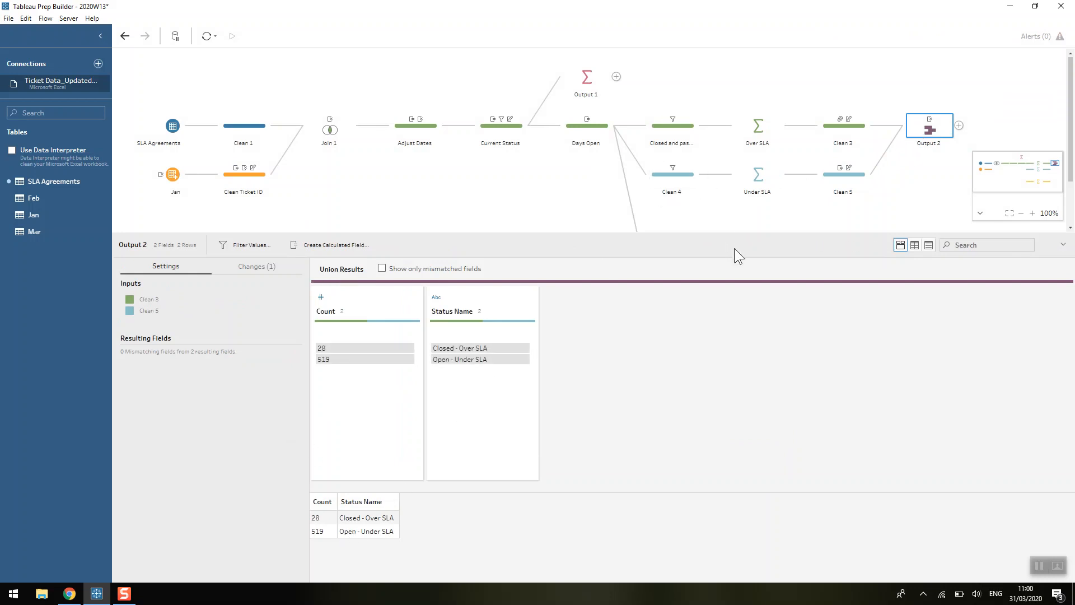
drag(733, 235, 726, 347)
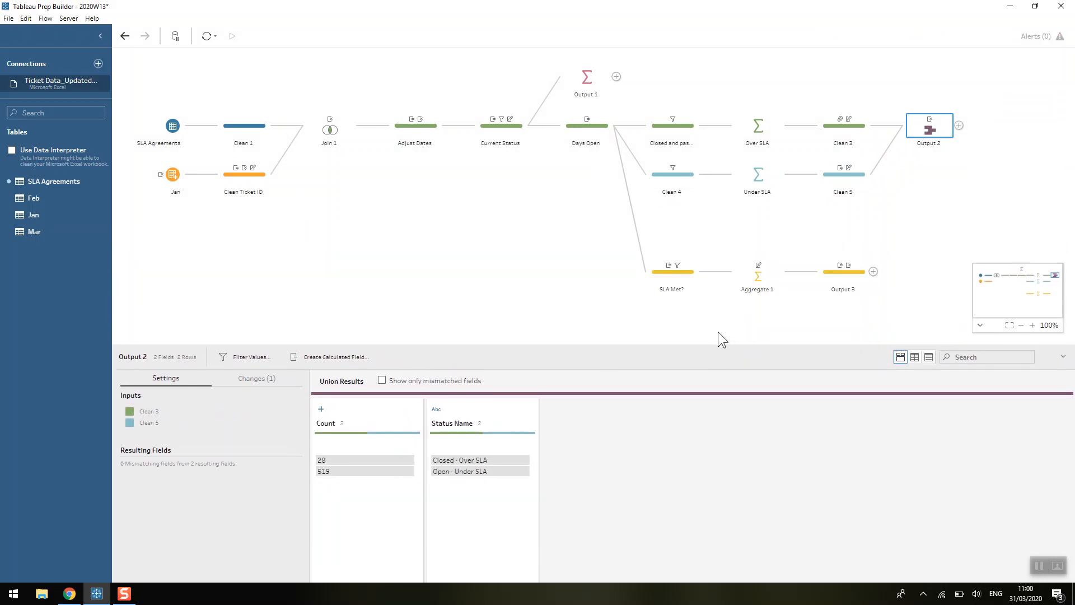
Step: Open the SLA Met? step and check the third question's expected department output on the challenge page in Chrome
click(678, 276)
click(69, 594)
scroll(399, 425, down, 5)
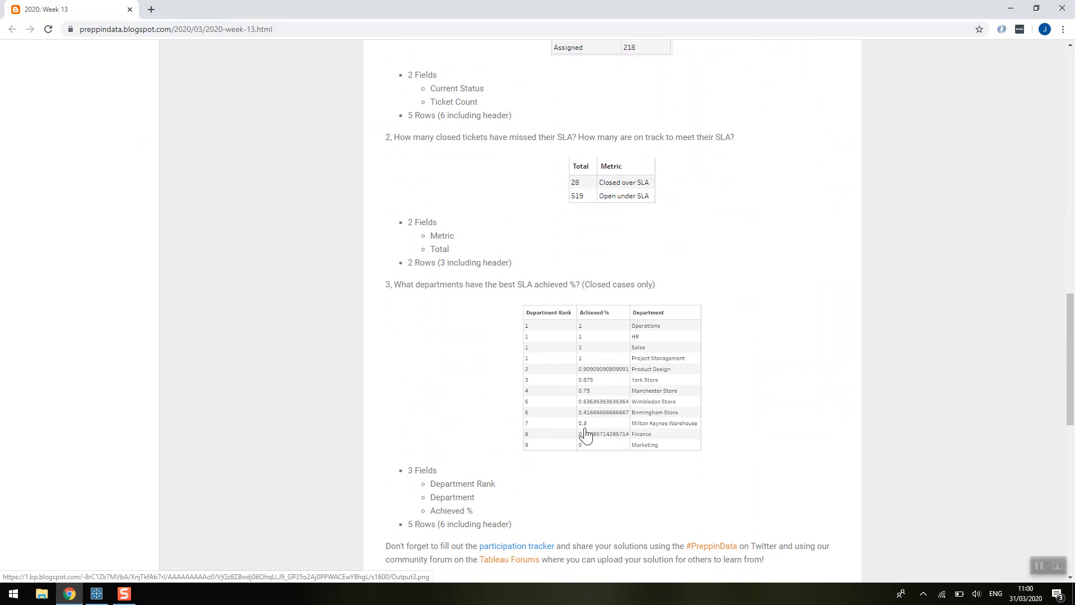
click(96, 593)
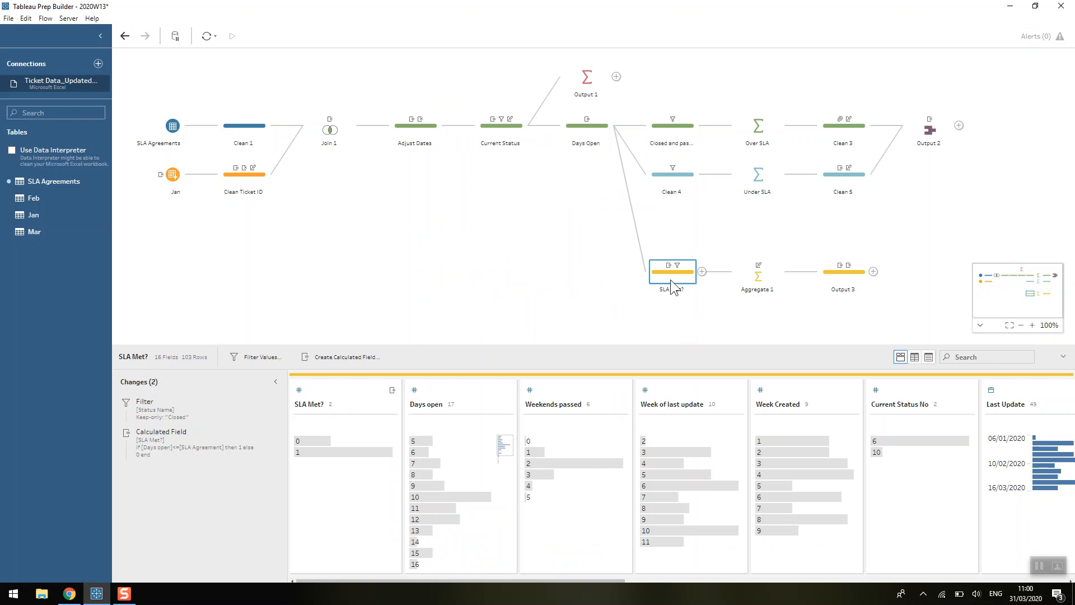
Step: Inspect the Closed filter and the SLA Met? calculated field's formula in the SLA Met? step
drag(657, 344, 640, 199)
scroll(627, 185, down, 3)
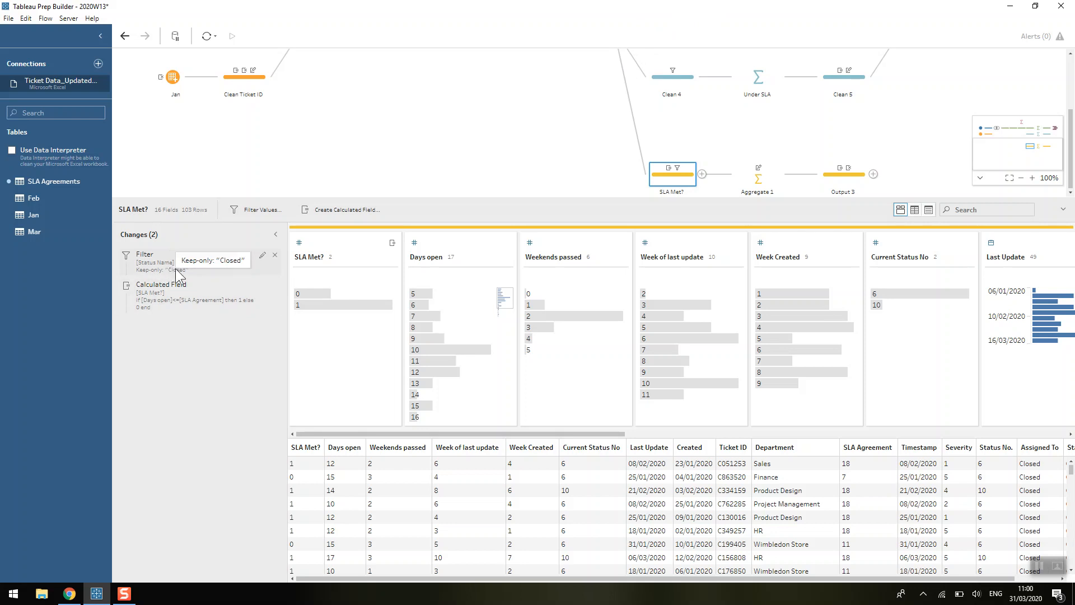
double_click(187, 290)
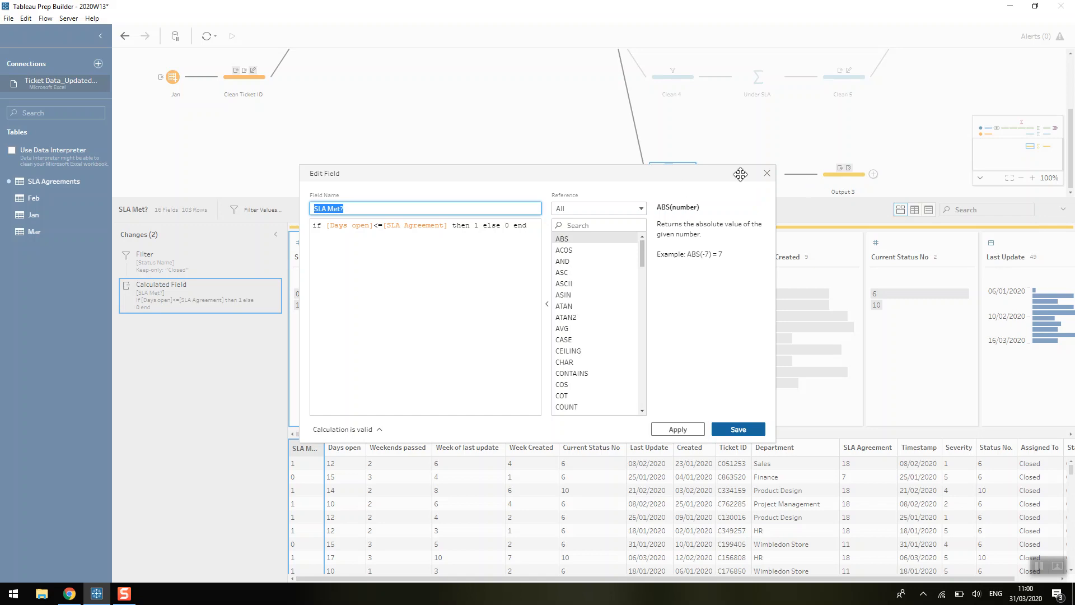
click(767, 173)
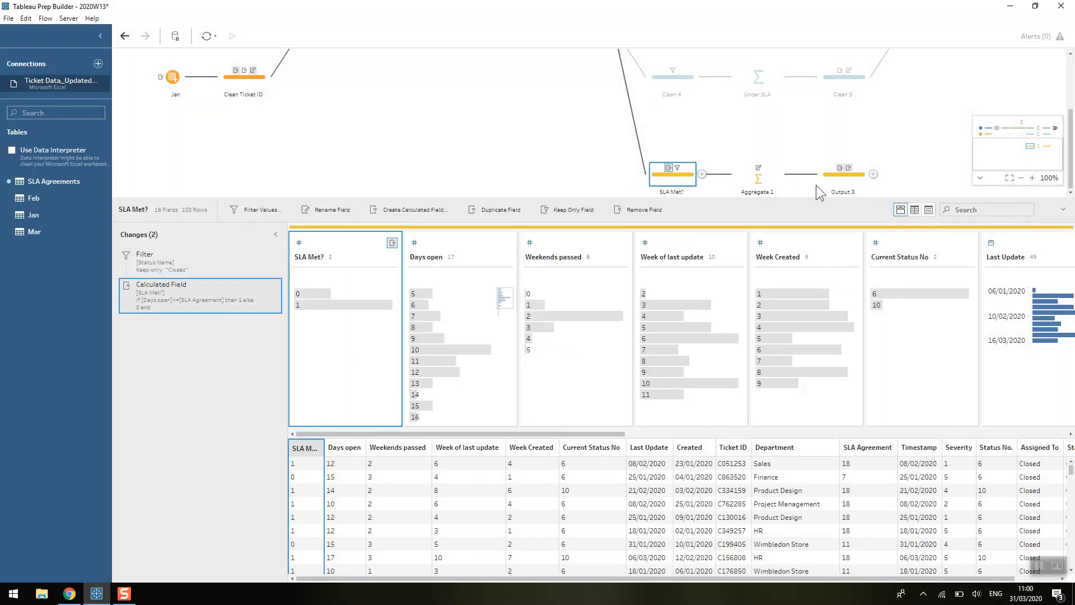
Step: Inspect Aggregate 1's grouping by Department and the SLA Met % calculated field's formula in Output 3
click(763, 175)
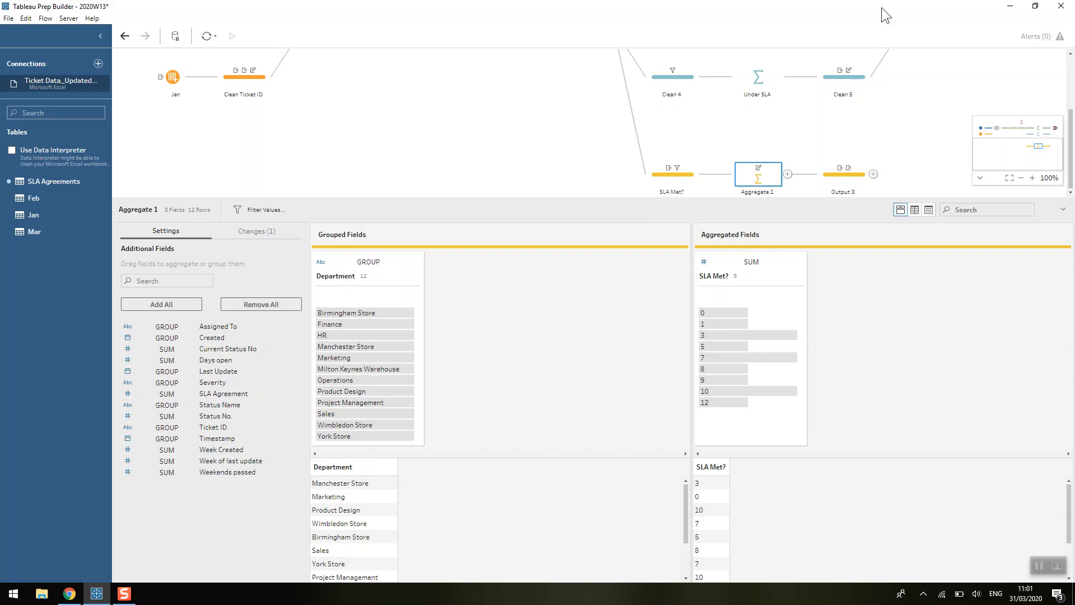
click(845, 175)
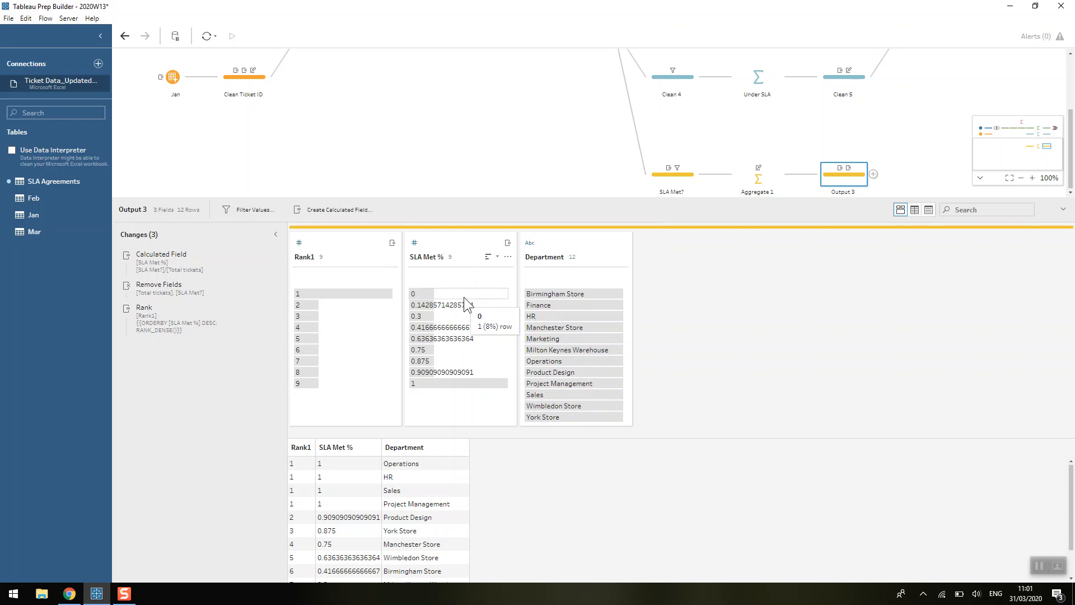
double_click(179, 262)
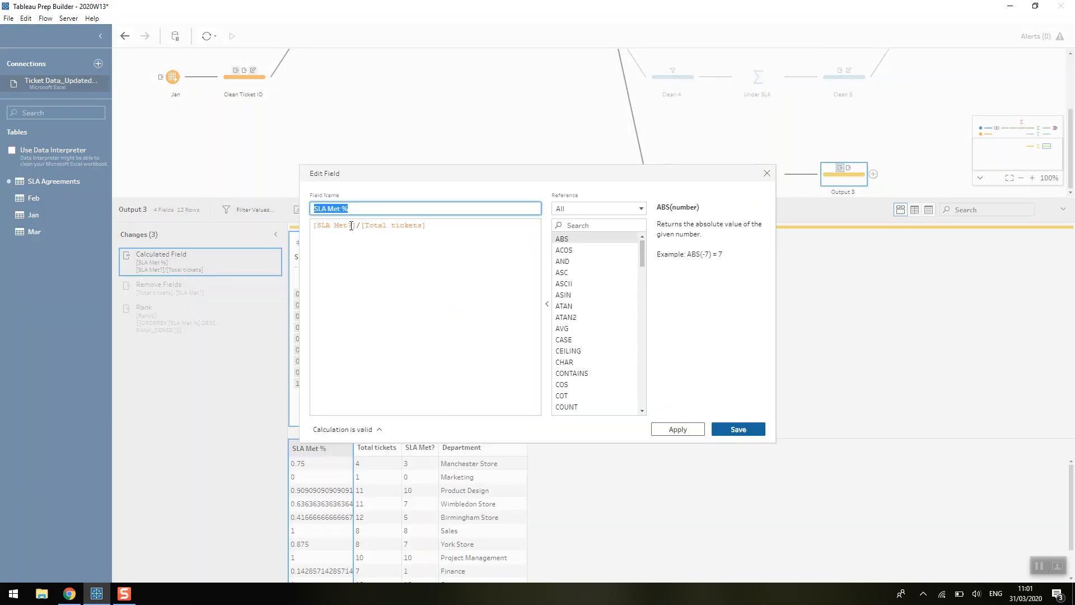
click(766, 173)
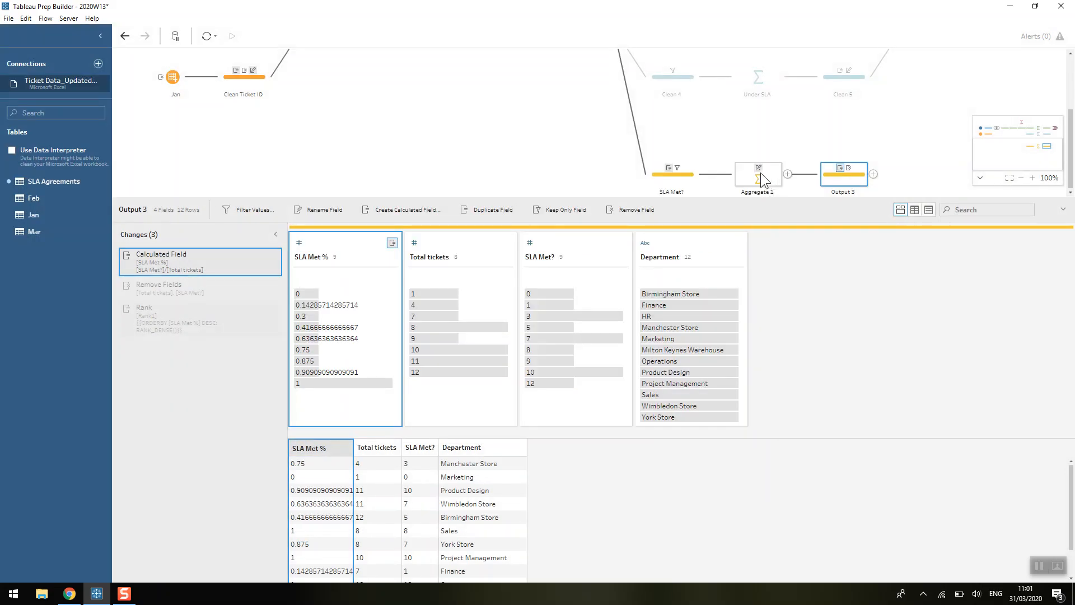
Step: Inspect the change in Aggregate 1 that renames Number of Rows (Aggregated) to Total tickets
click(762, 177)
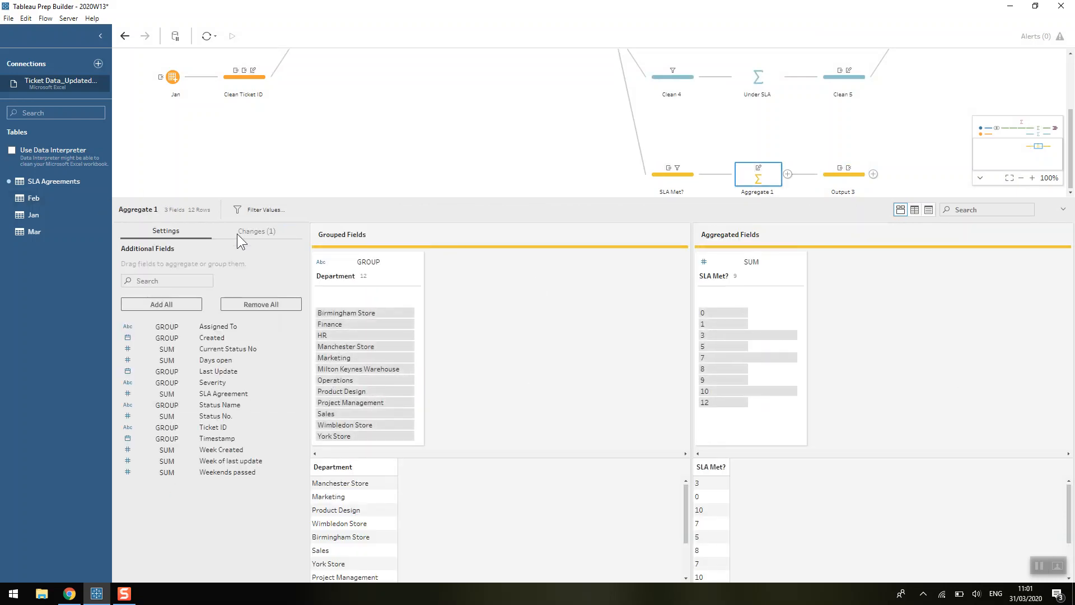
click(254, 231)
click(203, 280)
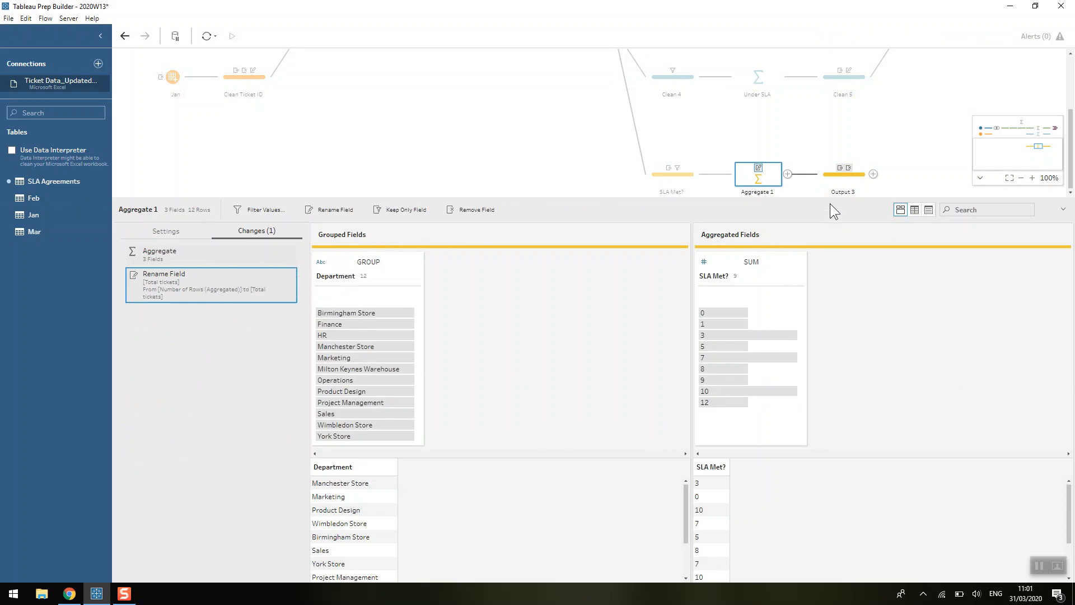
Step: Create a Rank calculated field from SLA Met % in Output 3 and review its ranking across the full table
click(835, 173)
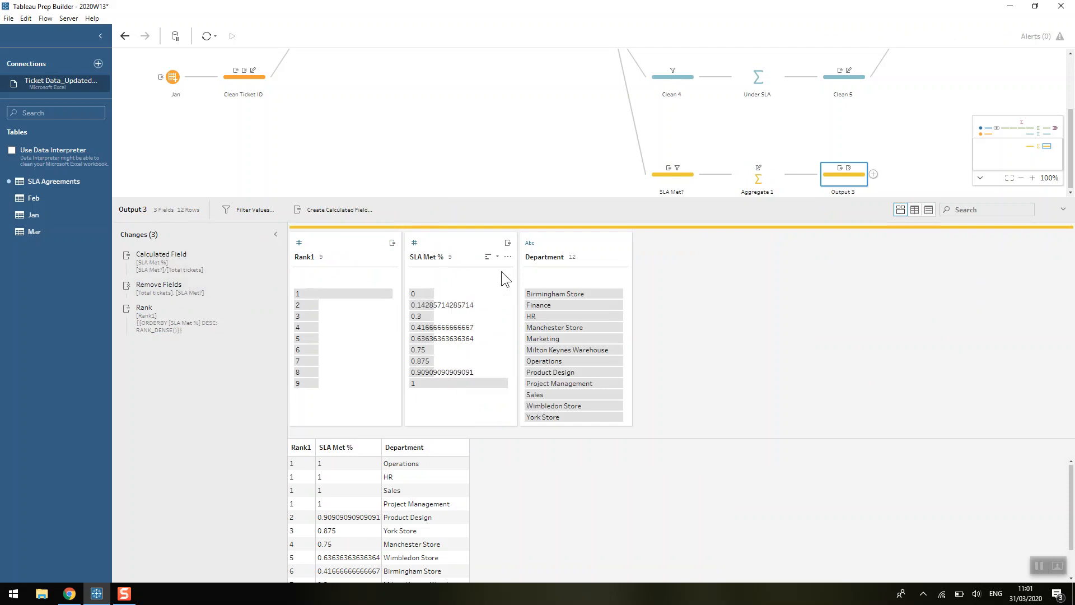
click(508, 256)
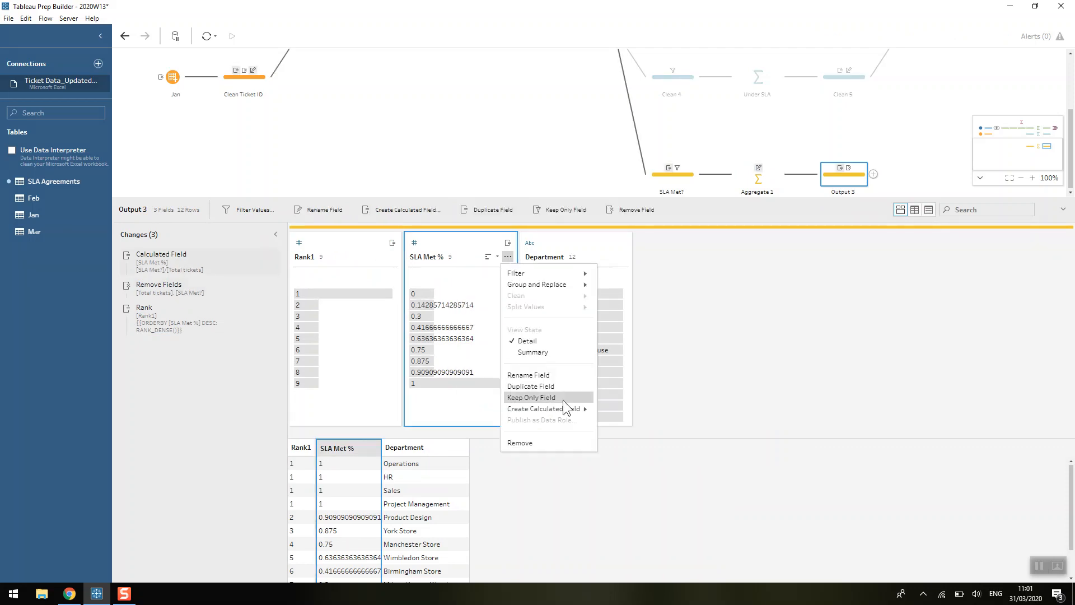
mouse_move(573, 408)
click(606, 433)
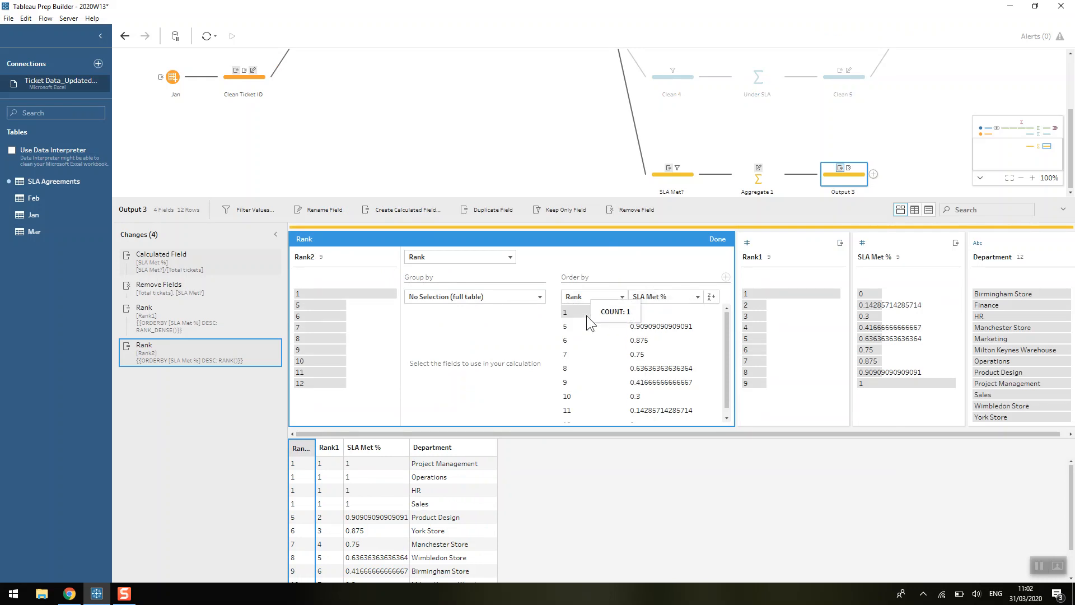
mouse_move(609, 307)
mouse_move(304, 301)
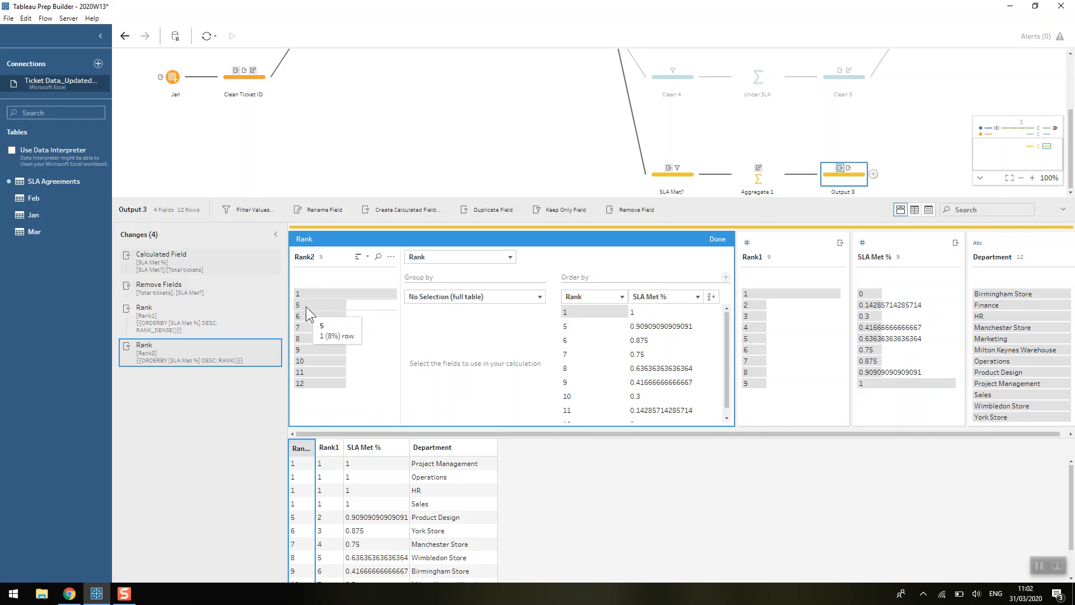
Step: Switch the new rank field to Dense Rank, finish editing it, and delete the duplicate rank change from Output 3
click(620, 296)
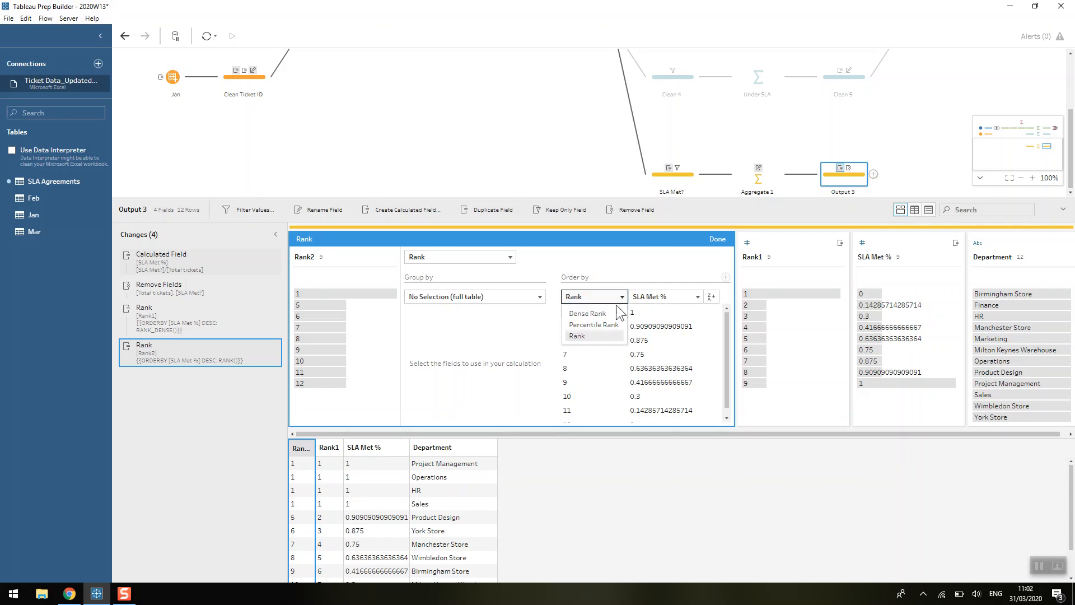
click(614, 313)
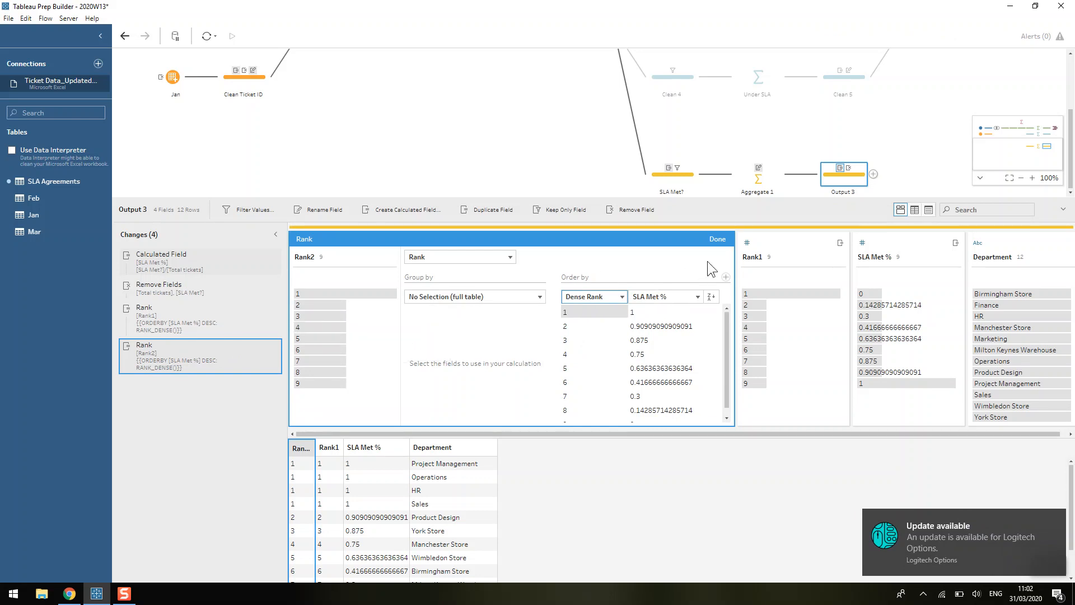
click(718, 242)
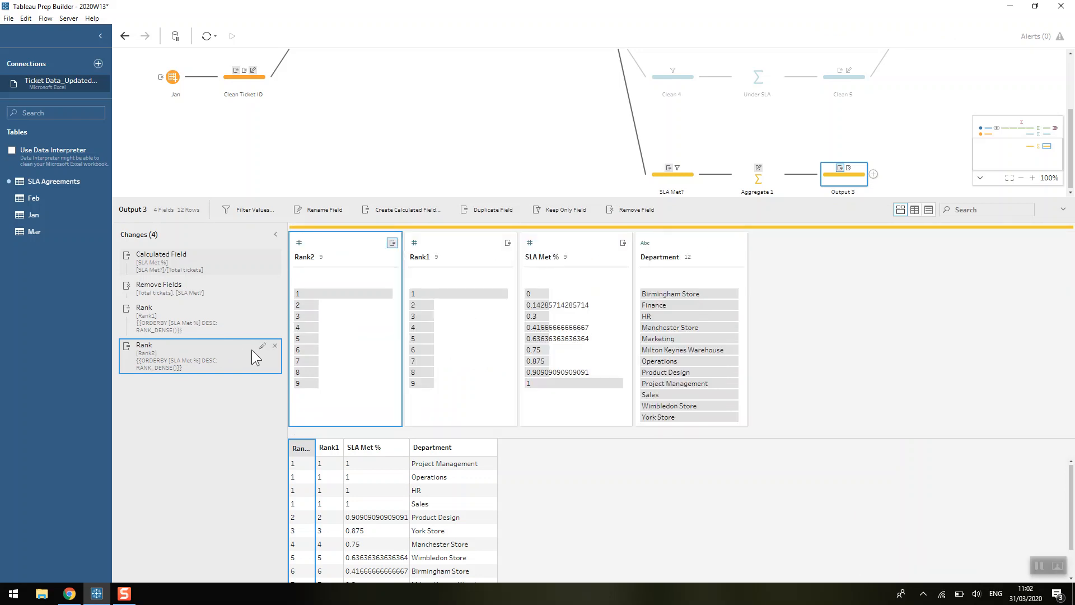
click(276, 345)
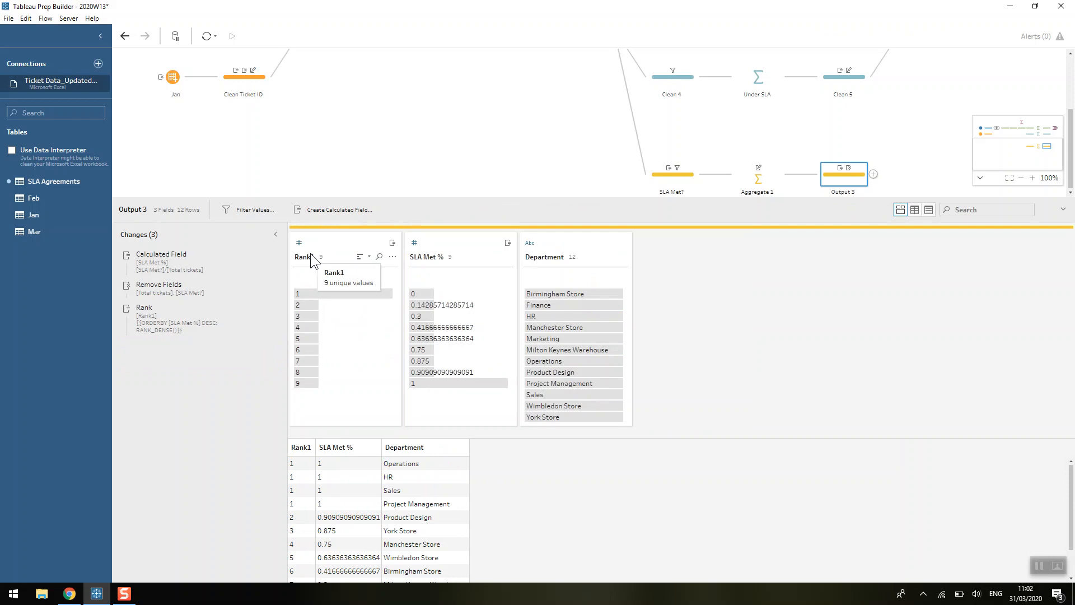